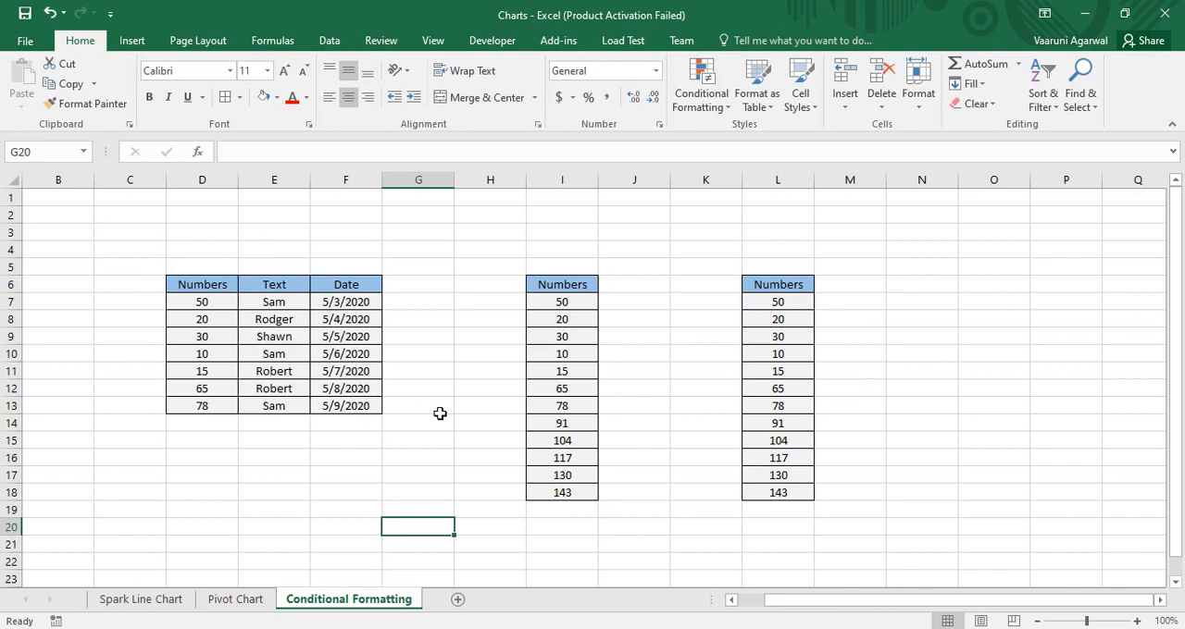
Examine the Numbers, Text and Date columns of the first table and the available conditional formatting rule types
{"action": "left_click", "coordinate": [214, 284]}
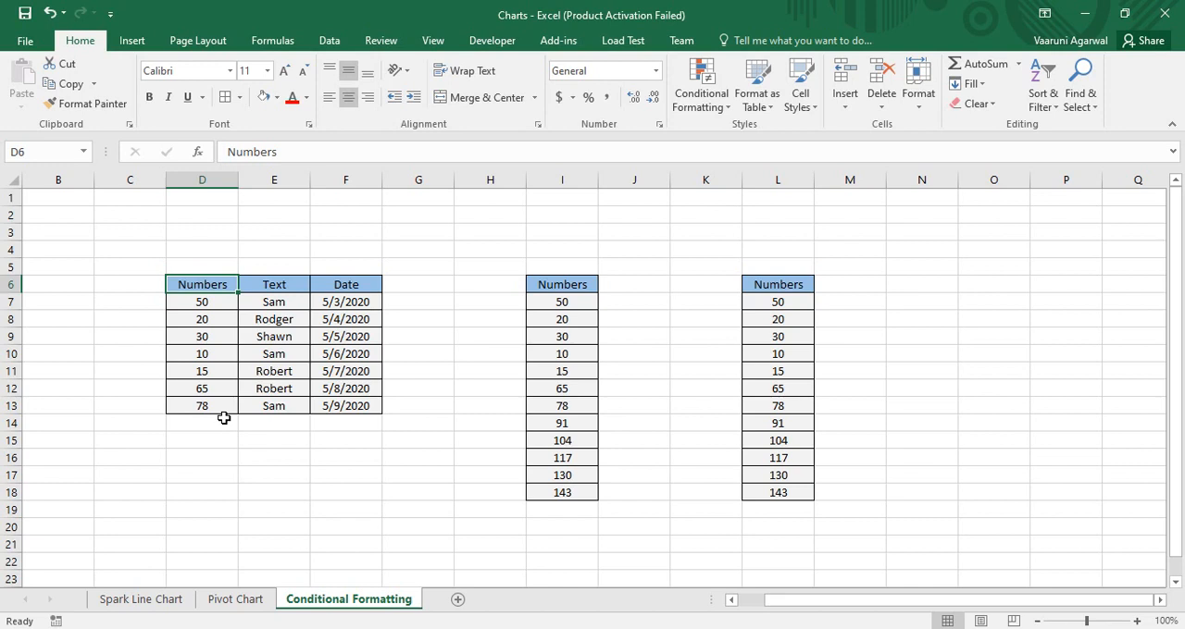
{"action": "left_click", "coordinate": [285, 282]}
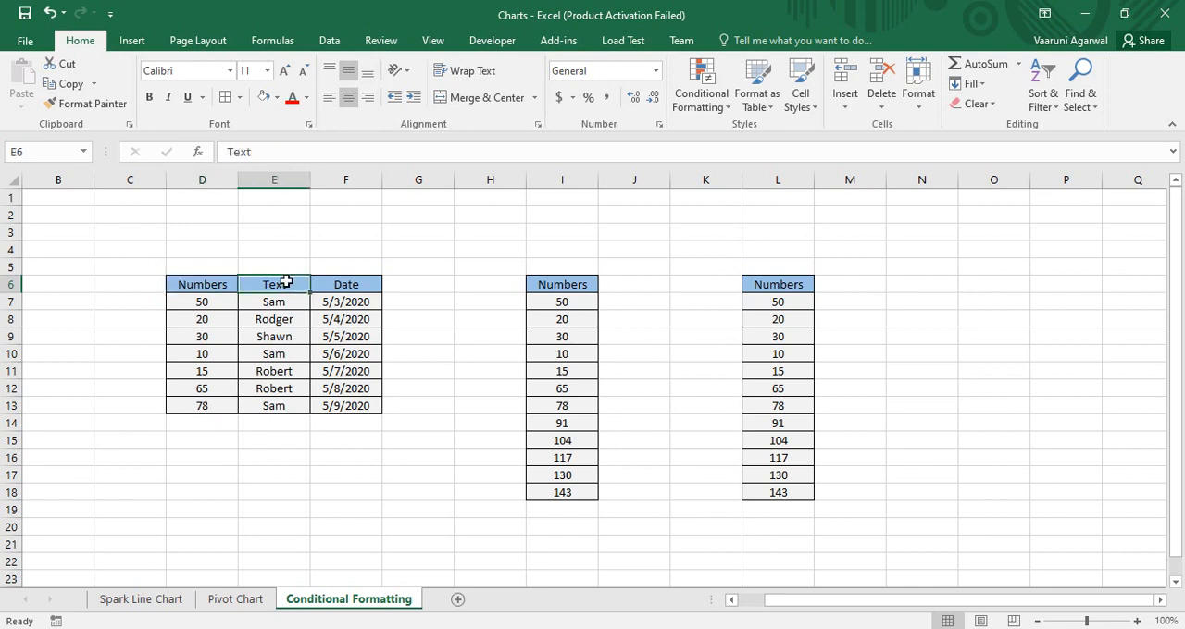
{"action": "left_click", "coordinate": [369, 284]}
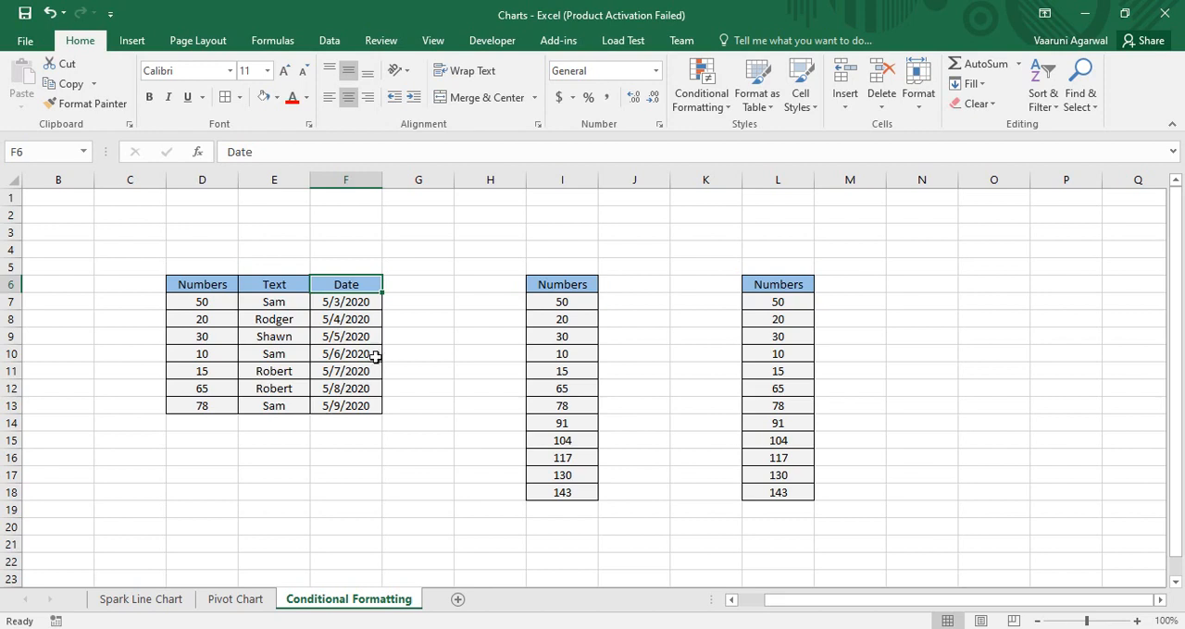
{"action": "left_click", "coordinate": [185, 286]}
{"action": "left_click", "coordinate": [306, 288]}
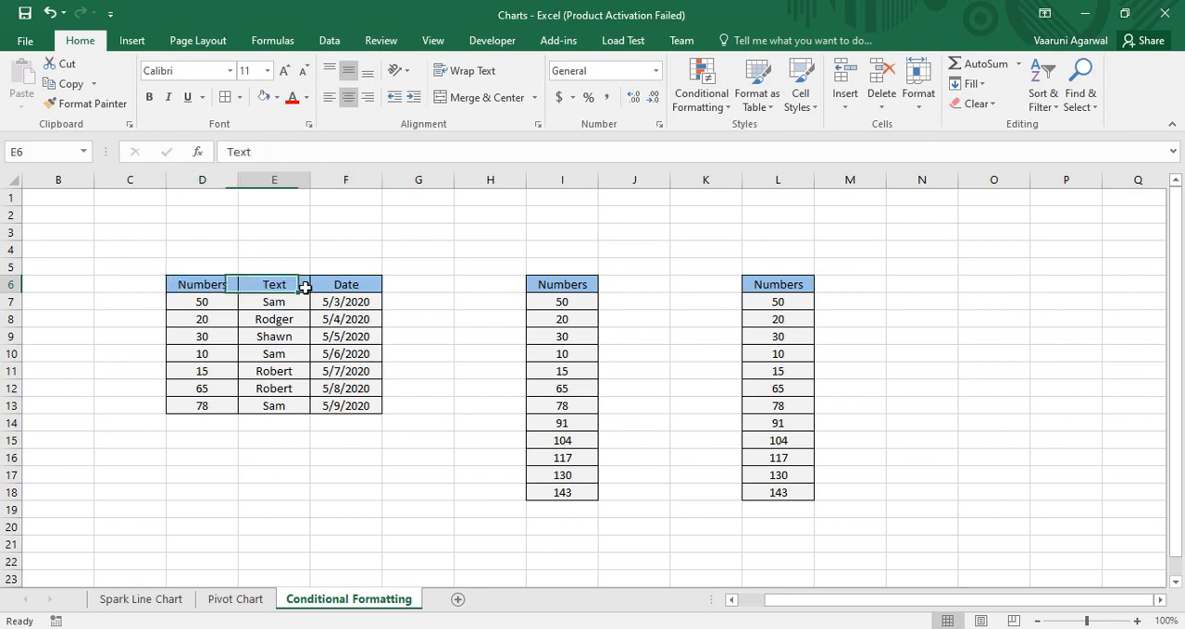
{"action": "left_click", "coordinate": [372, 291]}
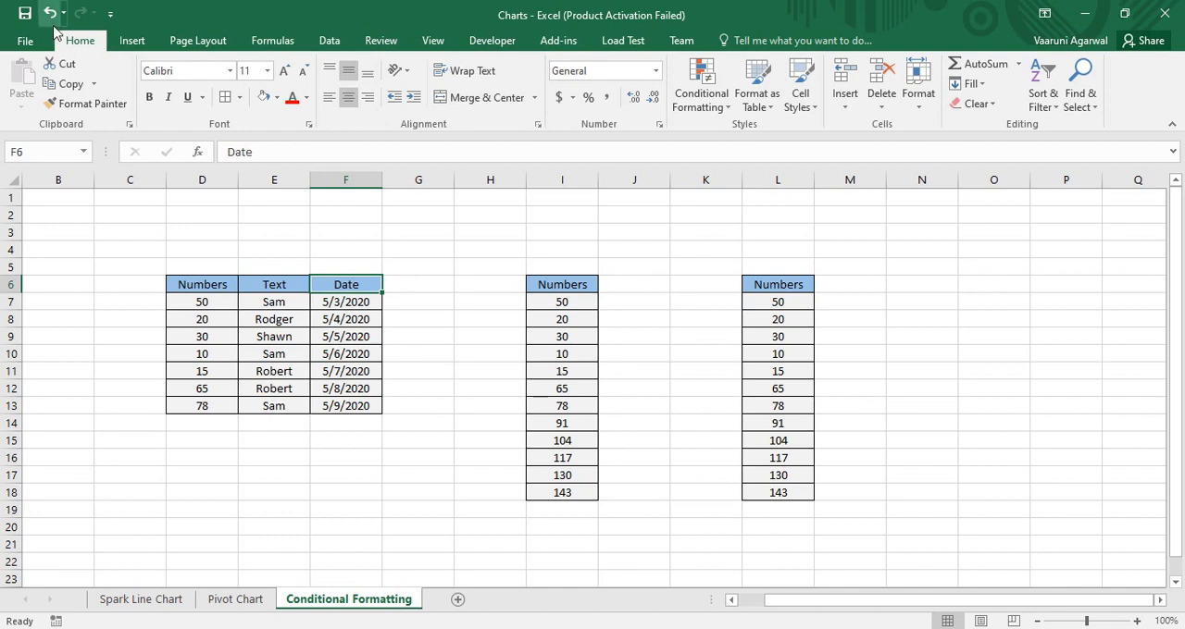
{"action": "left_click", "coordinate": [694, 98]}
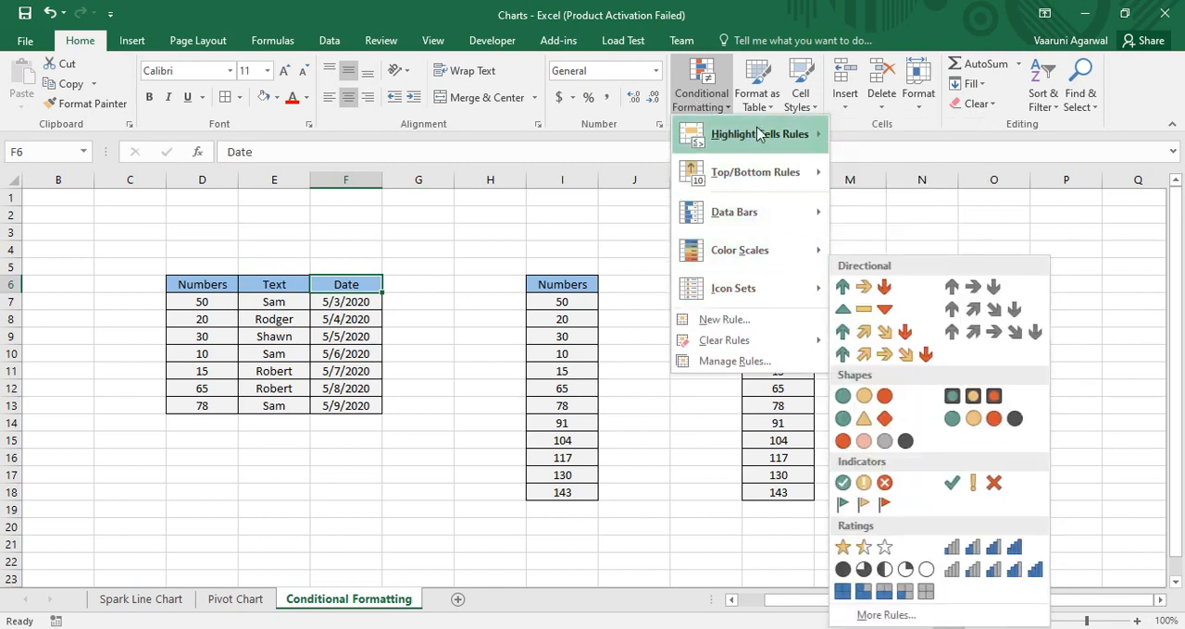
{"action": "mouse_move", "coordinate": [759, 135]}
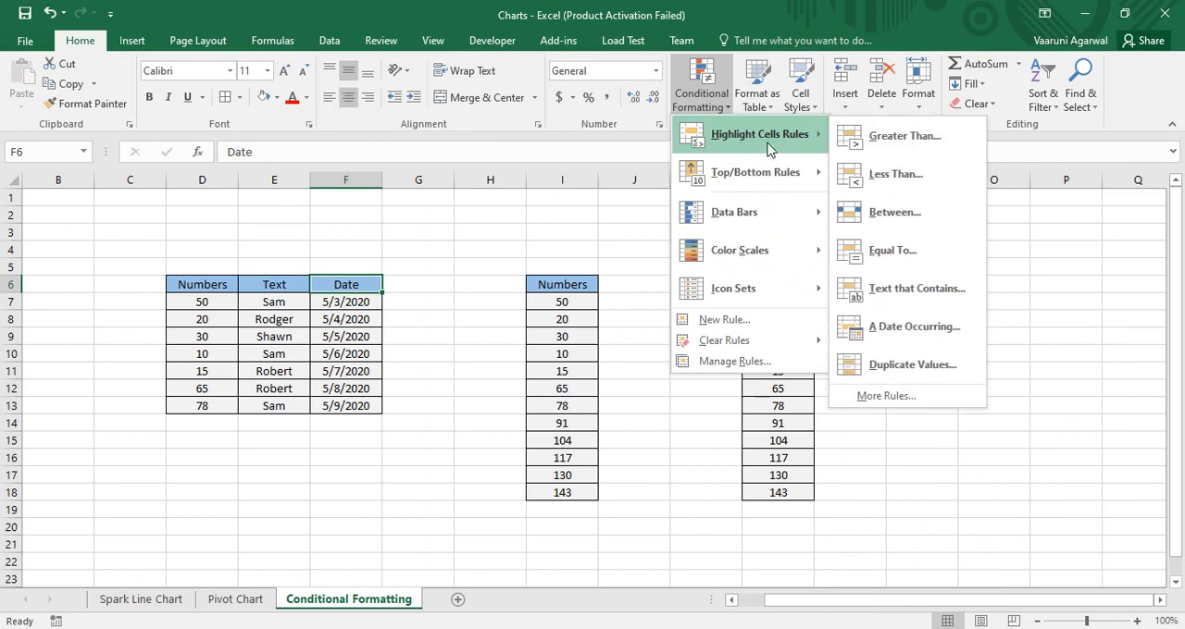
{"action": "mouse_move", "coordinate": [730, 185]}
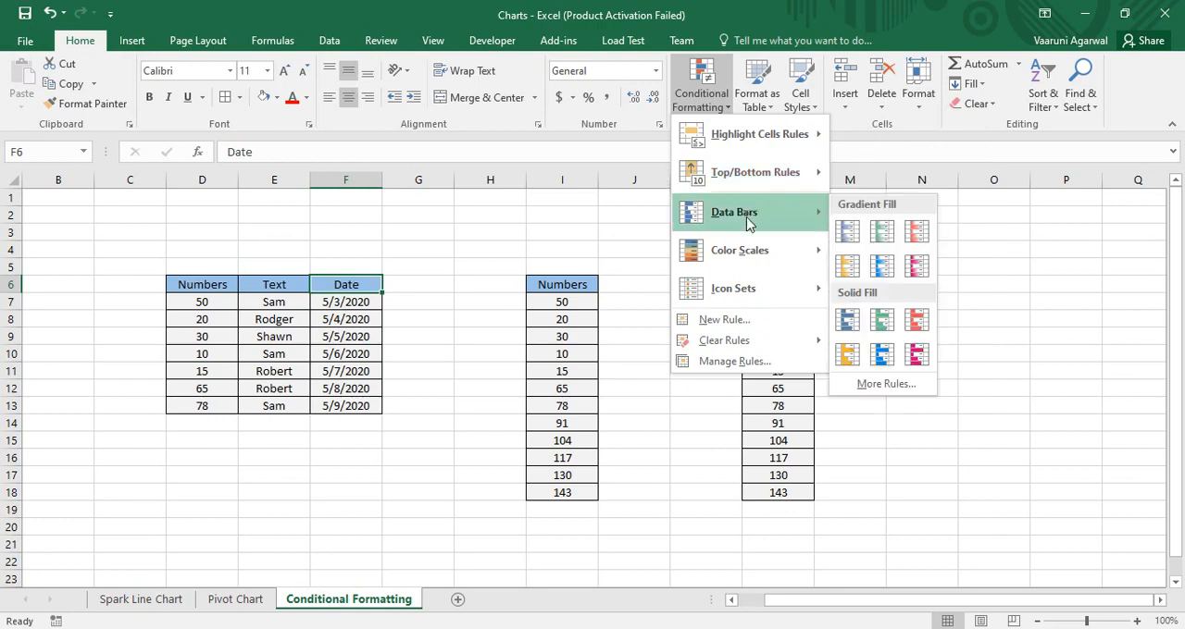
{"action": "mouse_move", "coordinate": [746, 292]}
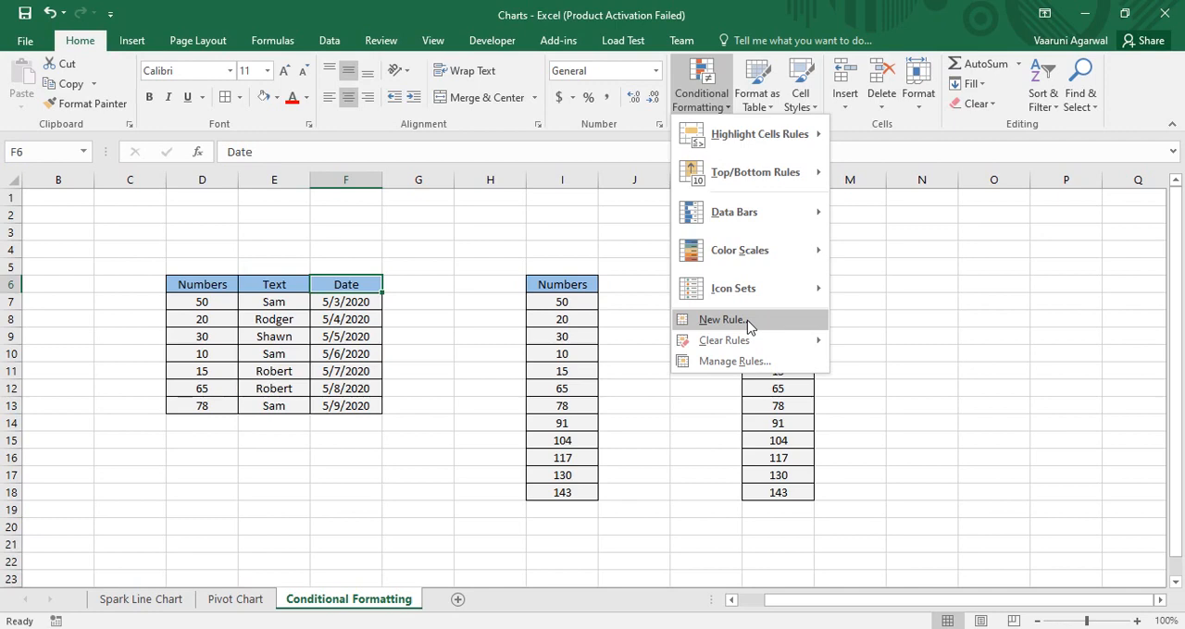
{"action": "mouse_move", "coordinate": [752, 343]}
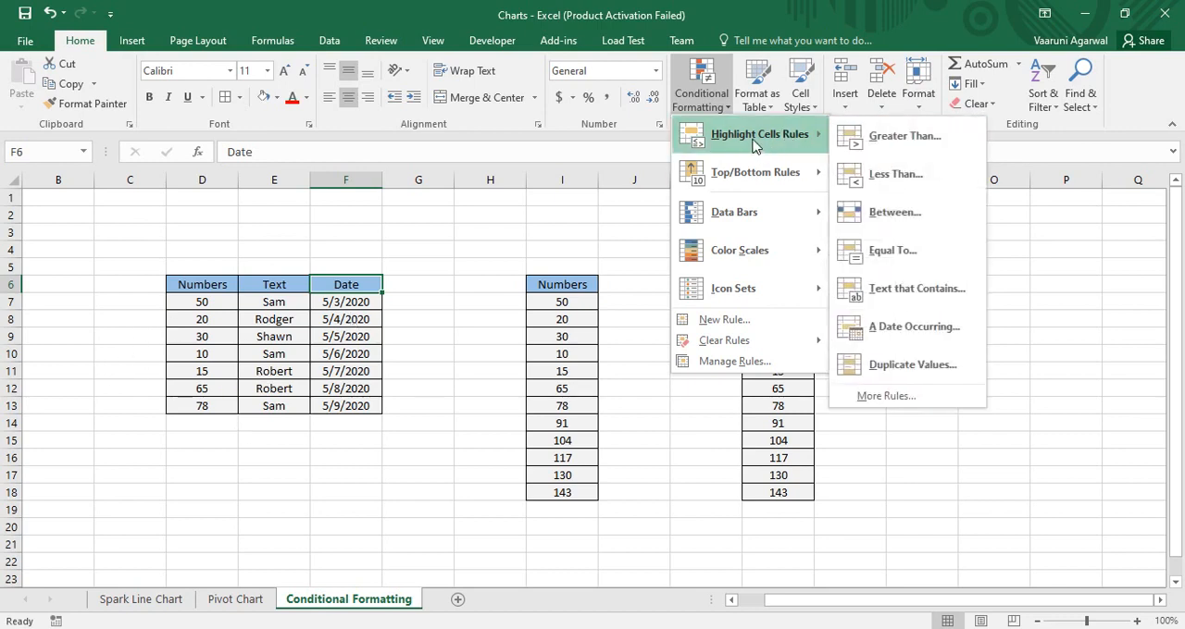
{"action": "left_click", "coordinate": [869, 138]}
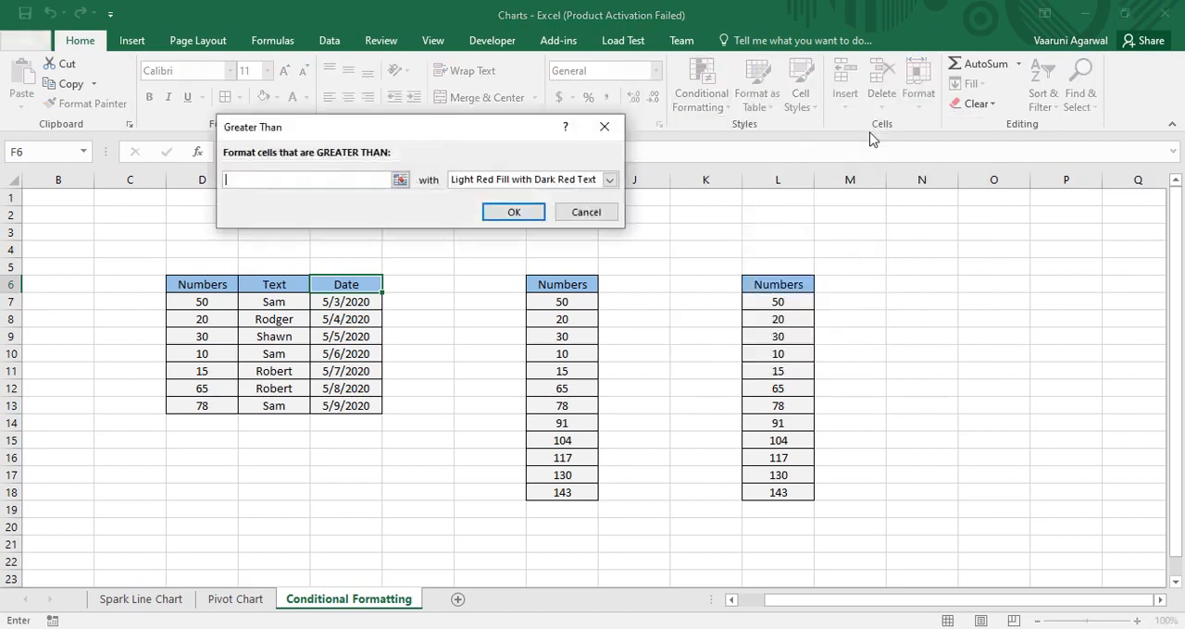
{"action": "left_click_drag", "start_coordinate": [414, 130], "coordinate": [523, 145]}
{"action": "left_click", "coordinate": [716, 141]}
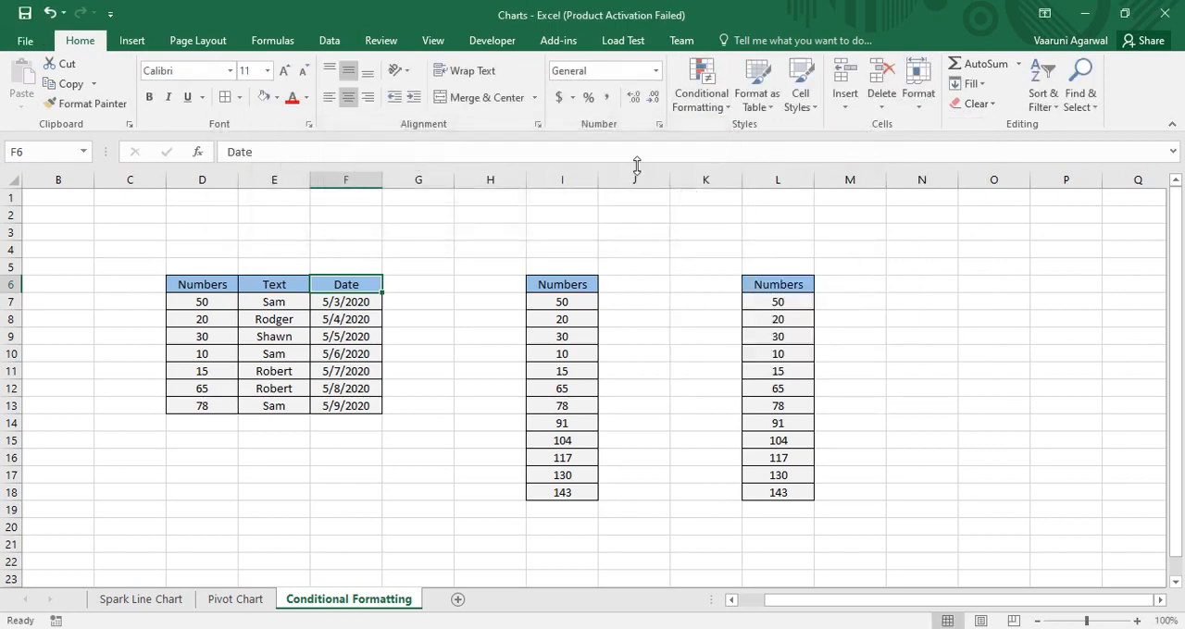
Set up a Greater Than highlight rule for the numbers in D7:D13 with a threshold of 30
{"action": "left_click_drag", "start_coordinate": [210, 302], "coordinate": [209, 398]}
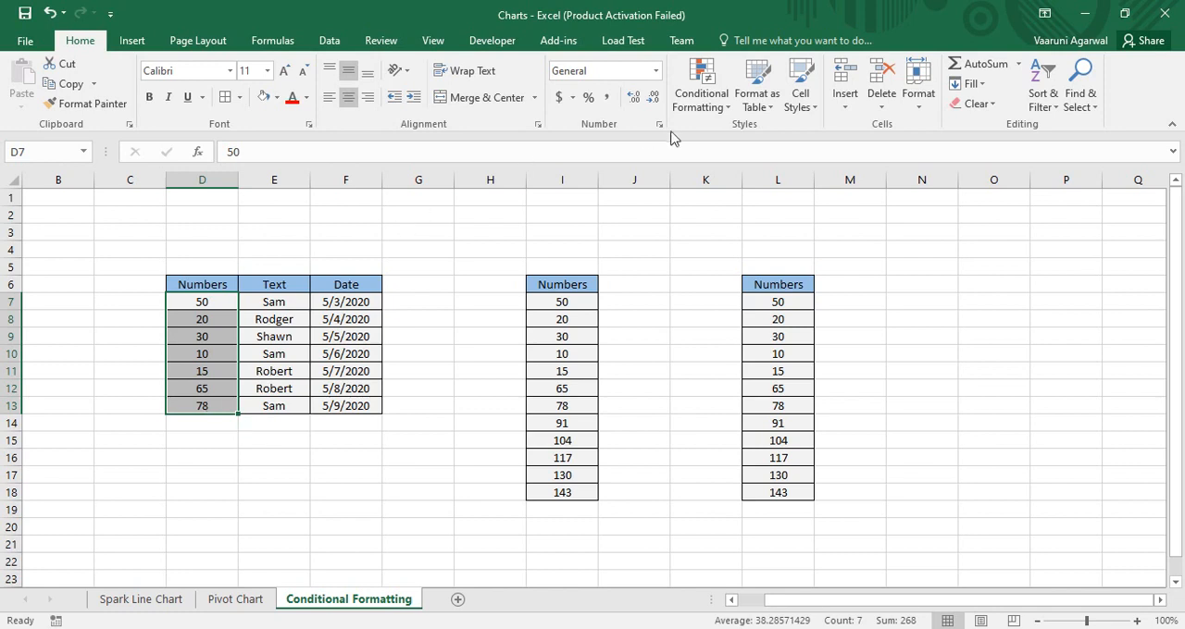
{"action": "left_click", "coordinate": [702, 91]}
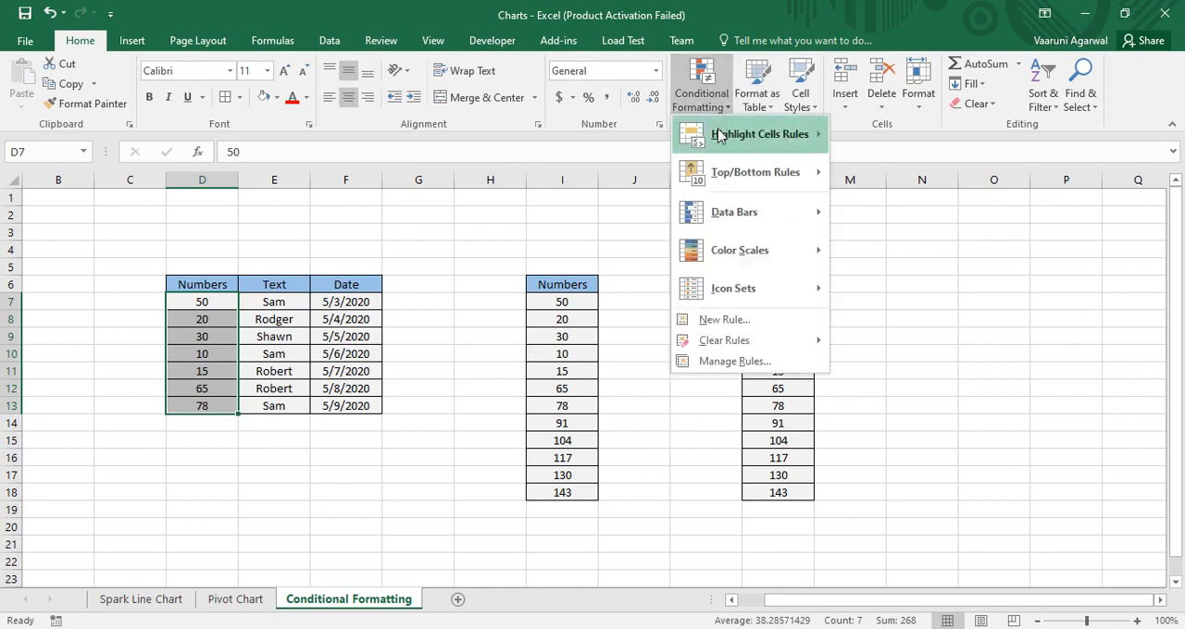
{"action": "mouse_move", "coordinate": [722, 136]}
{"action": "left_click", "coordinate": [870, 139]}
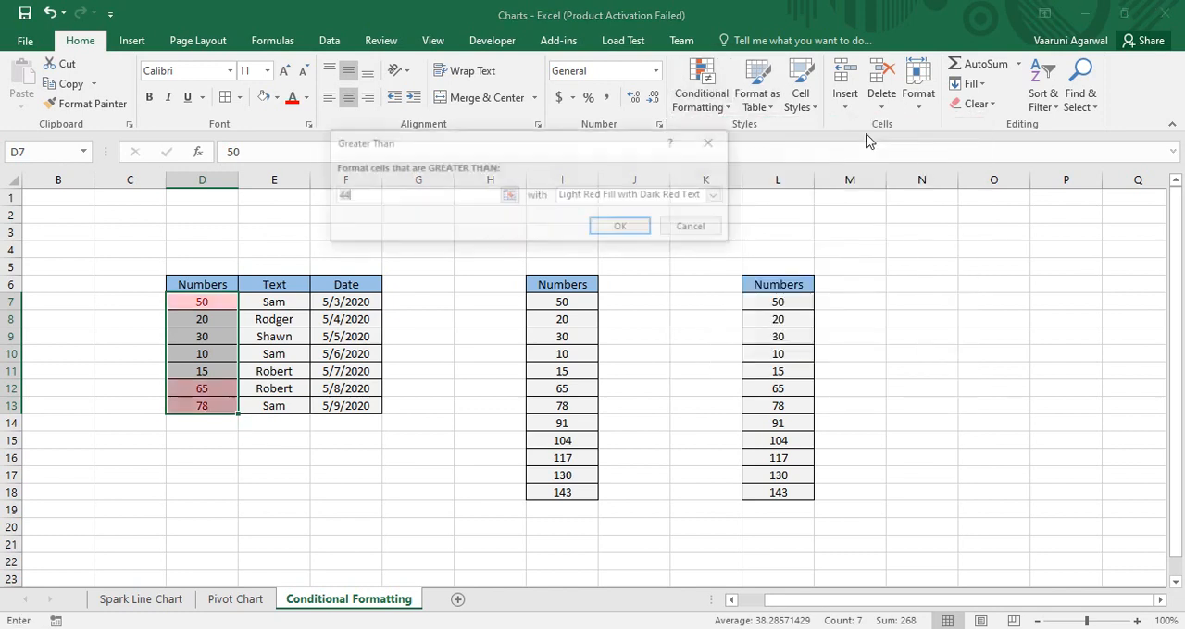
{"action": "left_click_drag", "start_coordinate": [448, 141], "coordinate": [629, 264]}
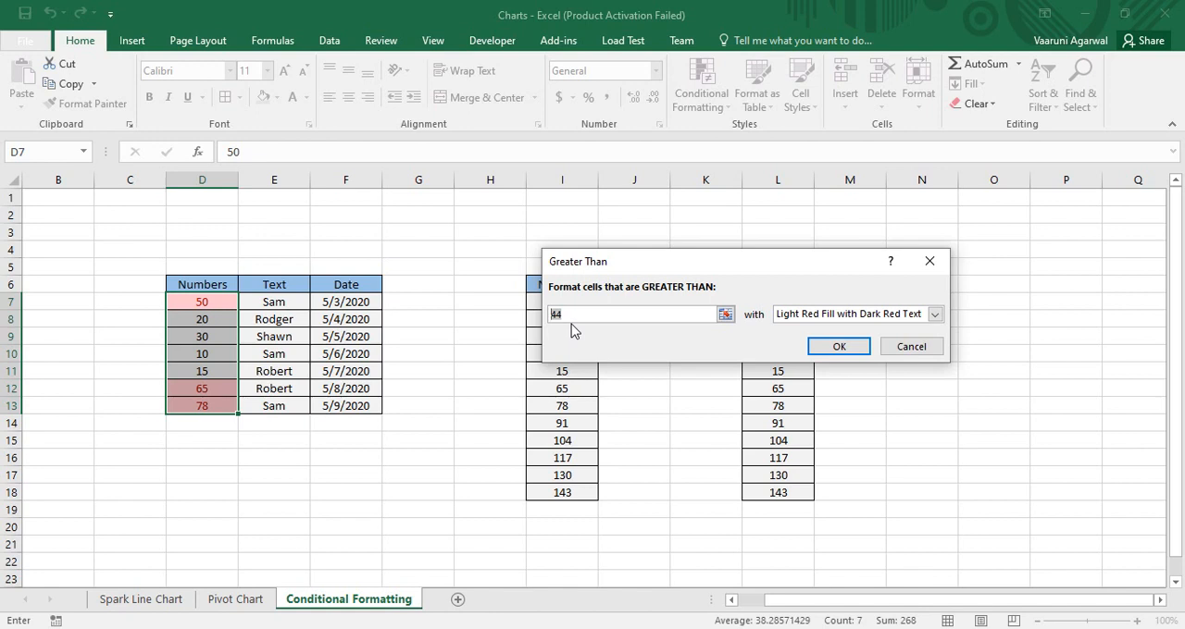
{"action": "type", "text": "30"}
Try Yellow Fill with Dark Yellow Text, followed by Green Fill with Dark Green Text, as the rule's highlight format
{"action": "left_click", "coordinate": [934, 315]}
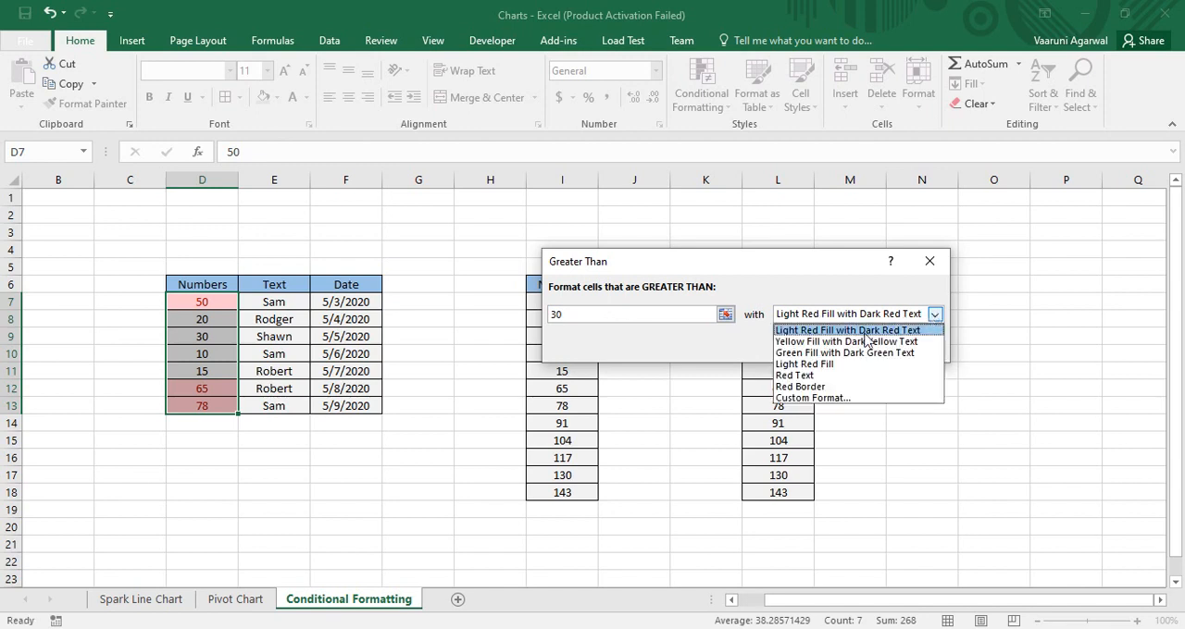
{"action": "left_click", "coordinate": [807, 342]}
{"action": "left_click", "coordinate": [935, 315]}
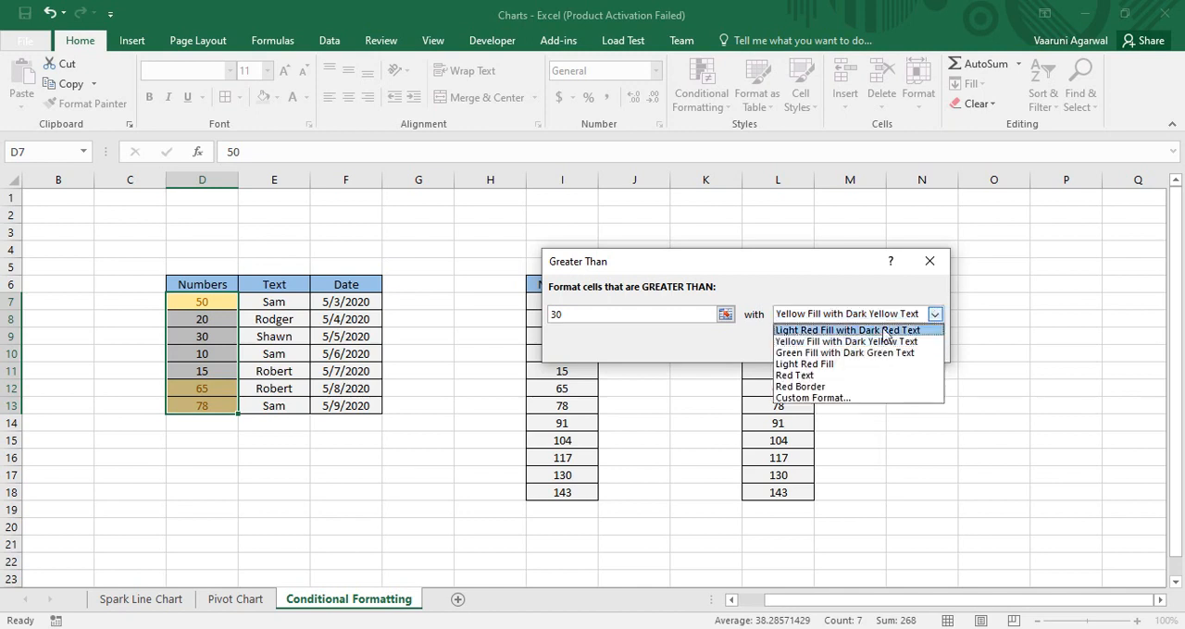
{"action": "left_click", "coordinate": [835, 354]}
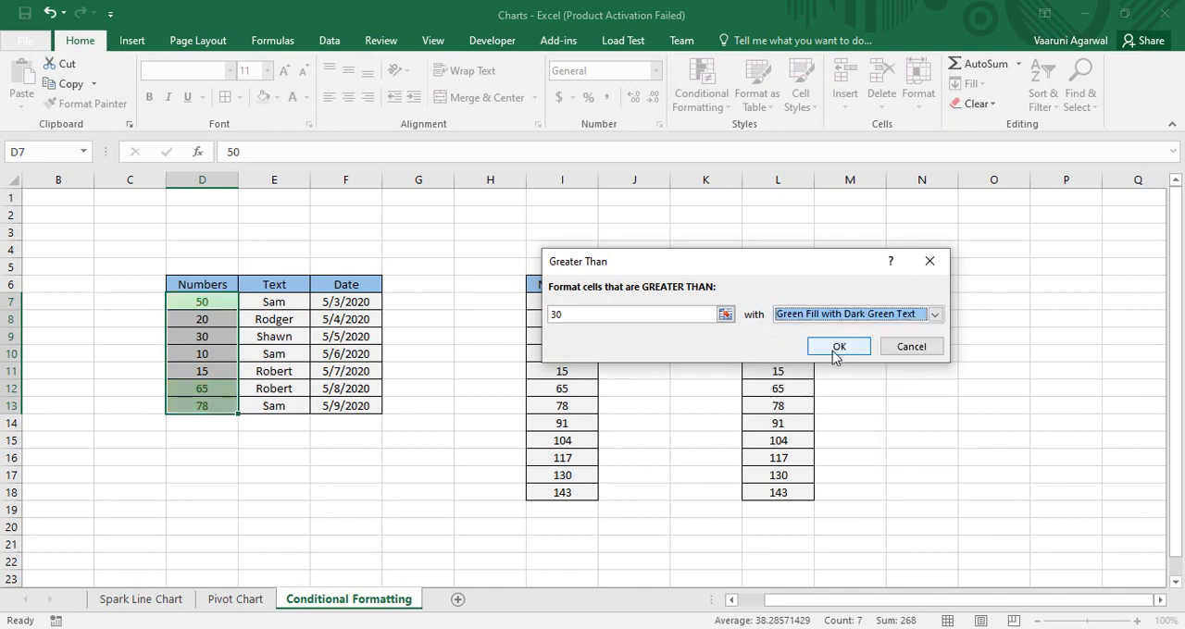
Switch the rule to a custom format with a light green background fill
{"action": "left_click", "coordinate": [935, 315]}
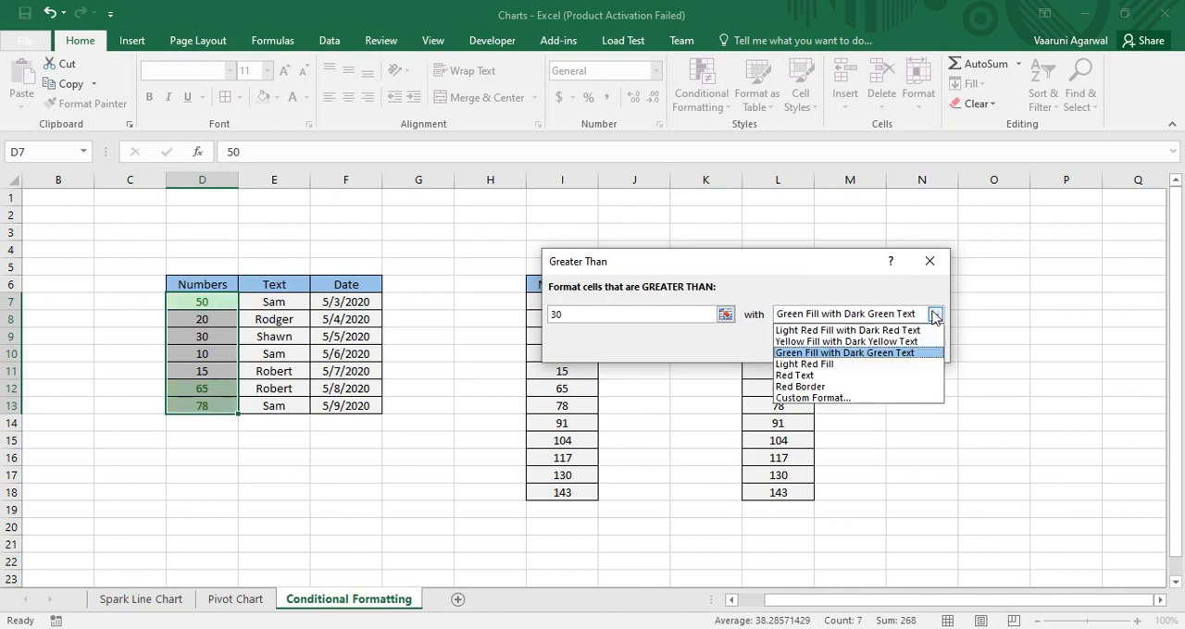
{"action": "left_click", "coordinate": [827, 404]}
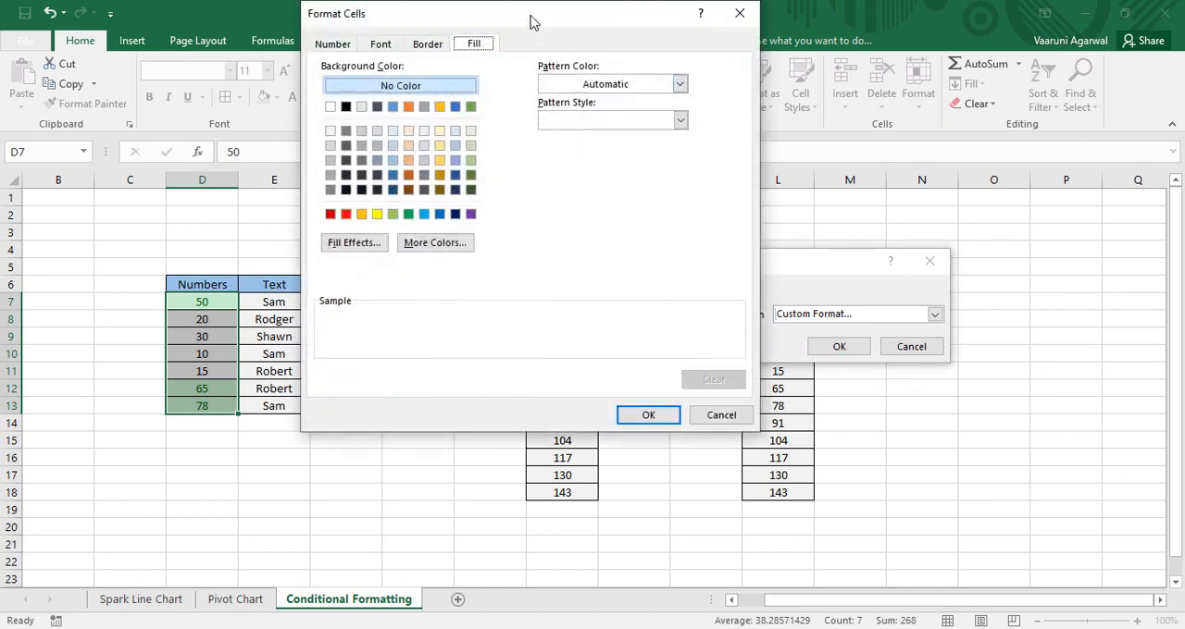
{"action": "left_click_drag", "start_coordinate": [528, 21], "coordinate": [675, 53]}
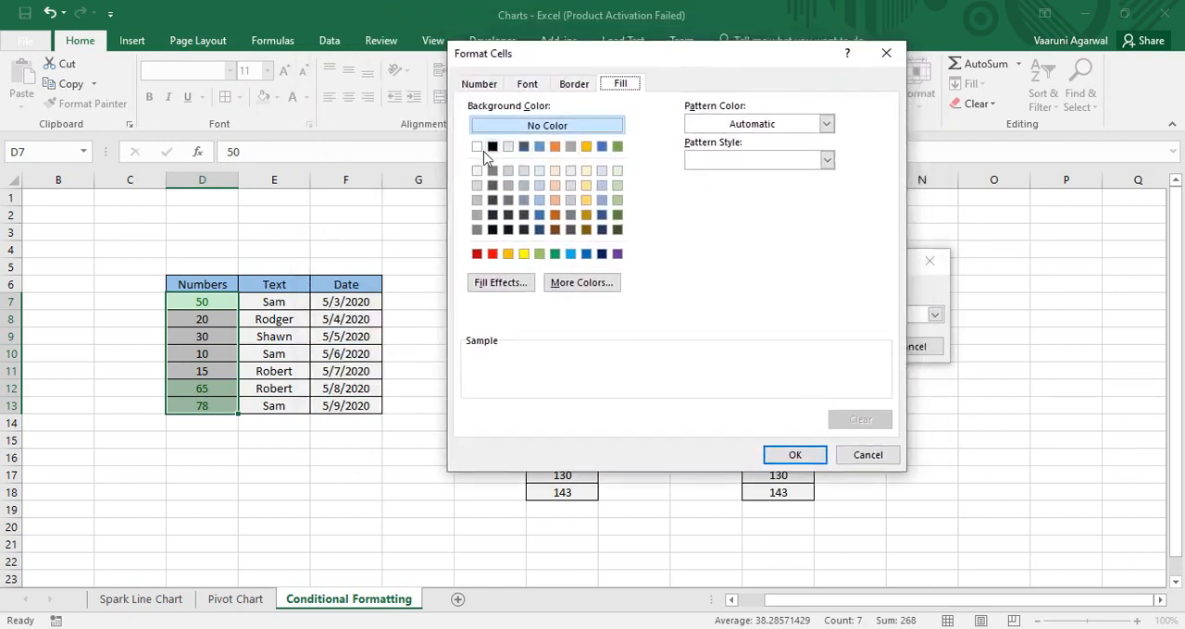
{"action": "left_click", "coordinate": [540, 256]}
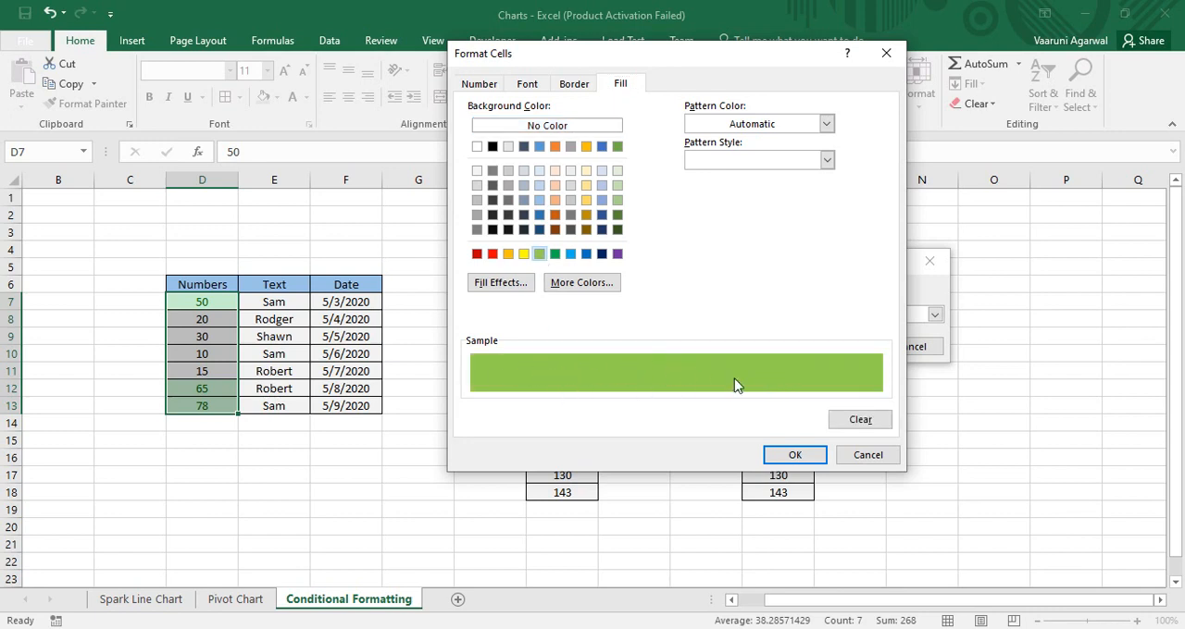
Set the custom format's number category to Number with 1 decimal place
{"action": "left_click", "coordinate": [480, 85]}
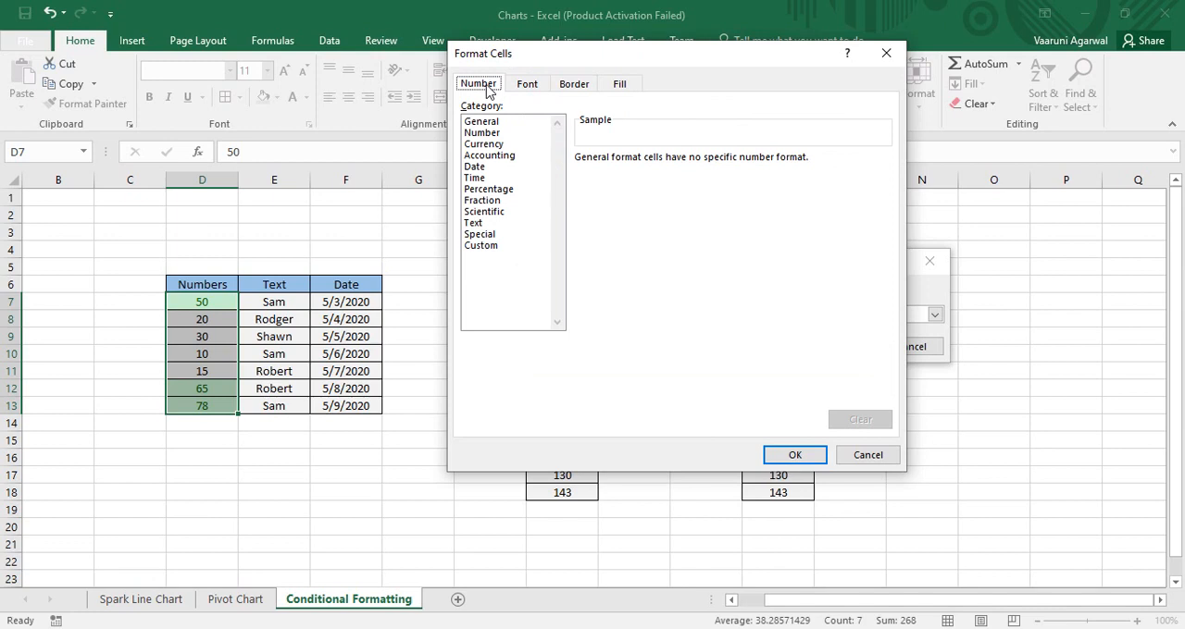
{"action": "left_click", "coordinate": [482, 133]}
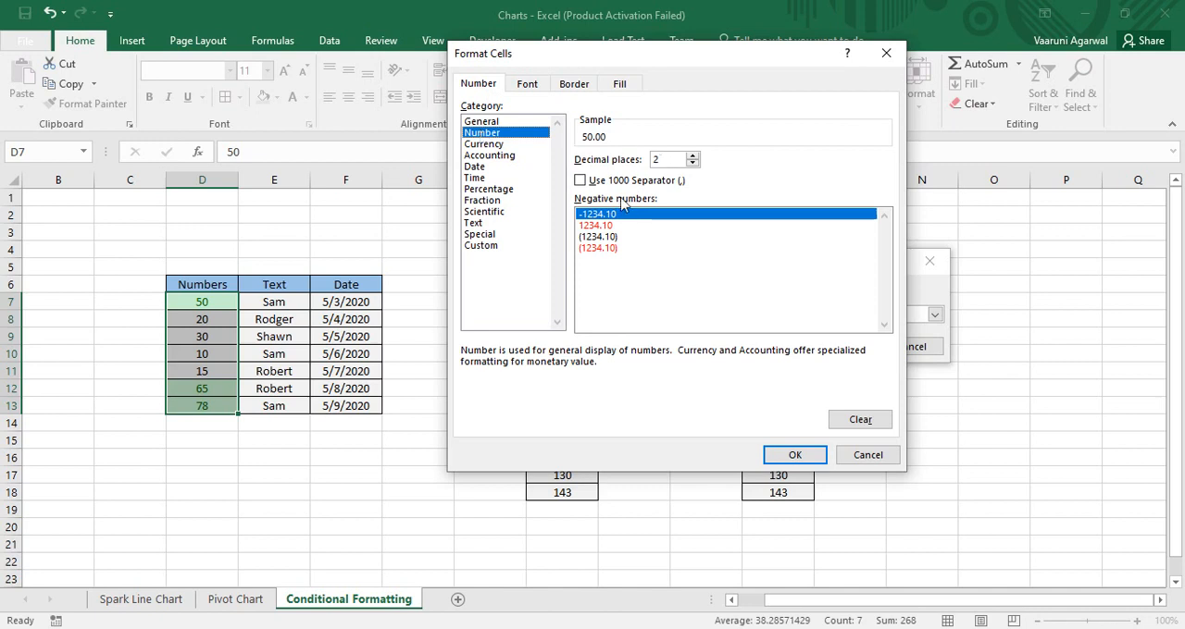
{"action": "left_click", "coordinate": [685, 161]}
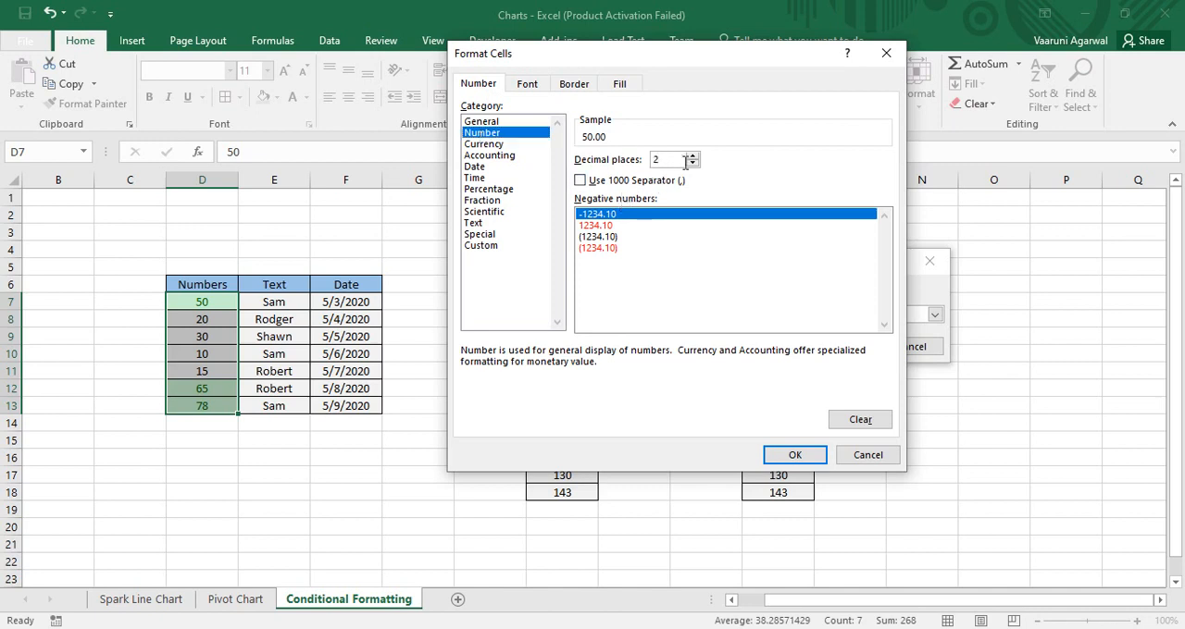
{"action": "left_click", "coordinate": [693, 164]}
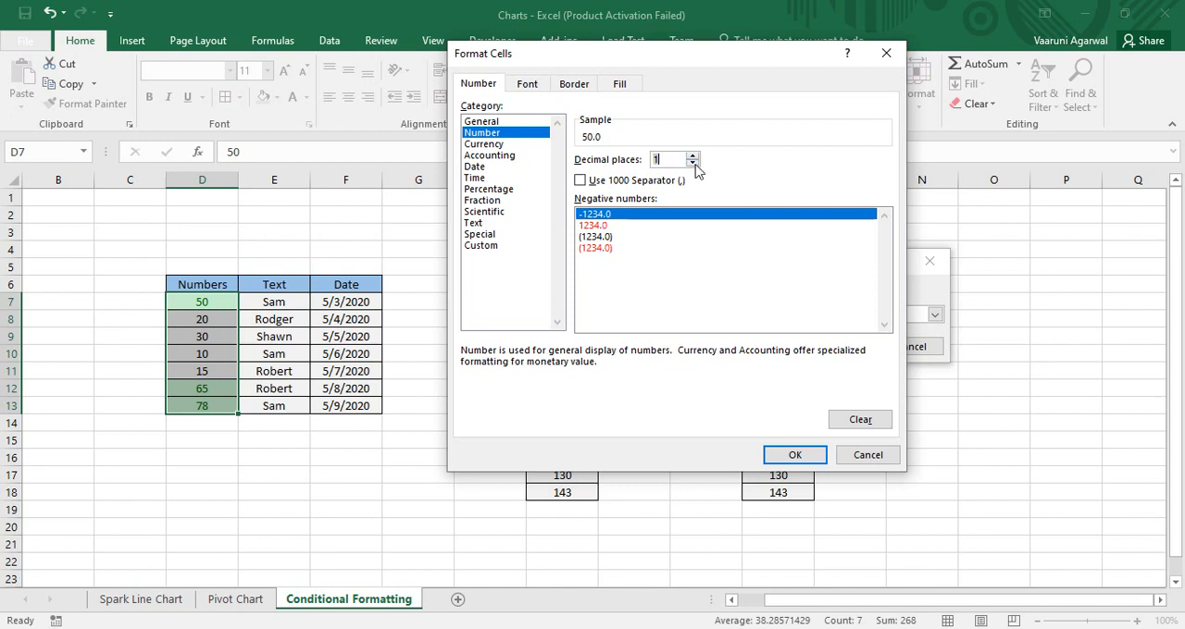
Set the custom format's font style to Bold, check its border and fill settings, and apply it to the rule
{"action": "left_click", "coordinate": [527, 86]}
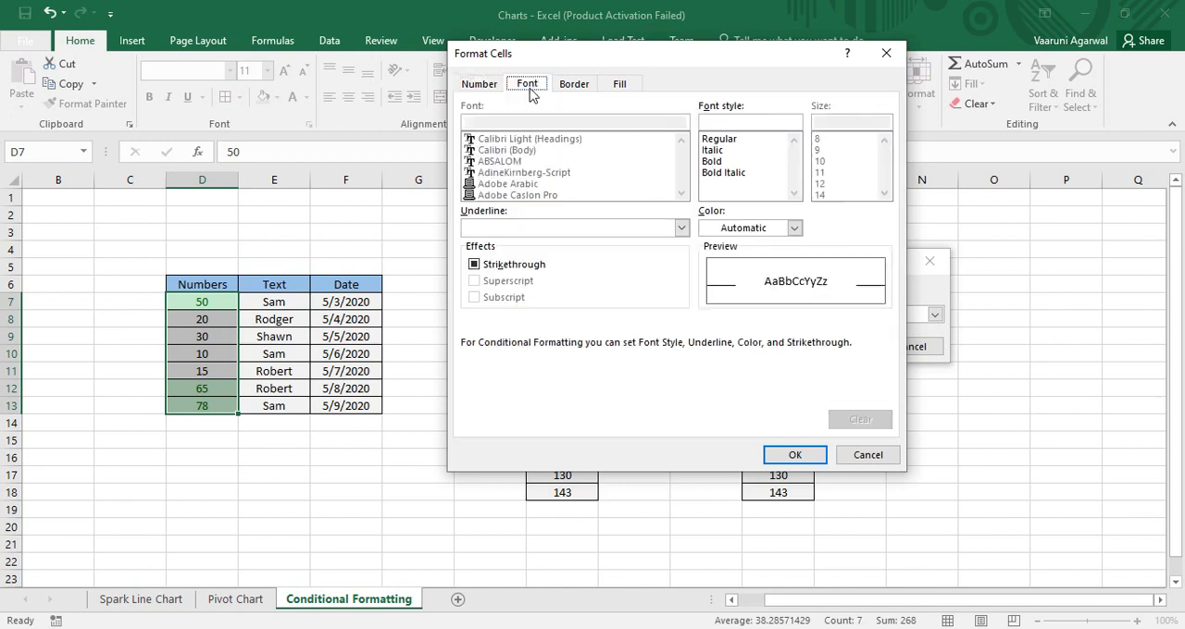
{"action": "left_click", "coordinate": [716, 163]}
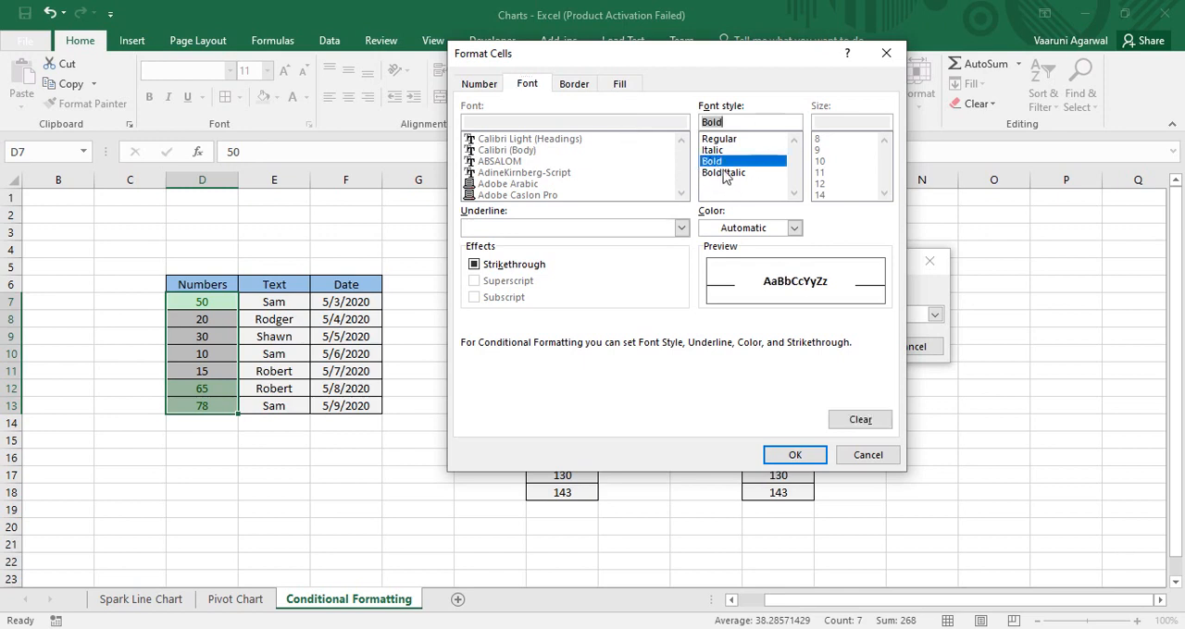
{"action": "left_click", "coordinate": [474, 265]}
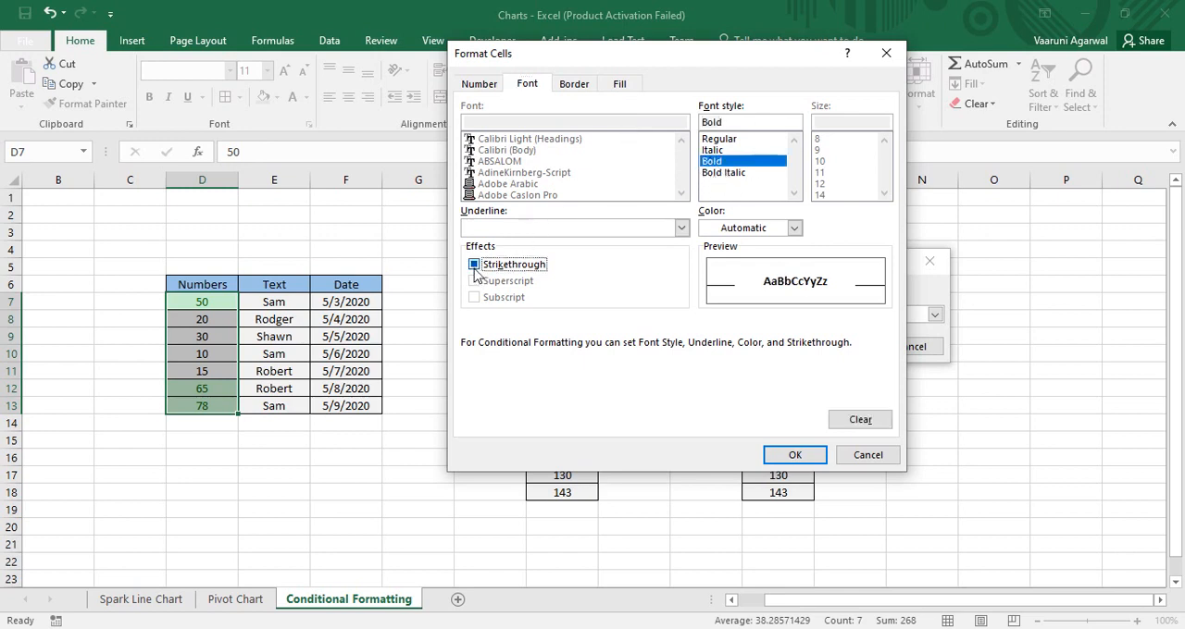
{"action": "left_click", "coordinate": [475, 268]}
{"action": "left_click", "coordinate": [572, 84]}
{"action": "left_click", "coordinate": [621, 84]}
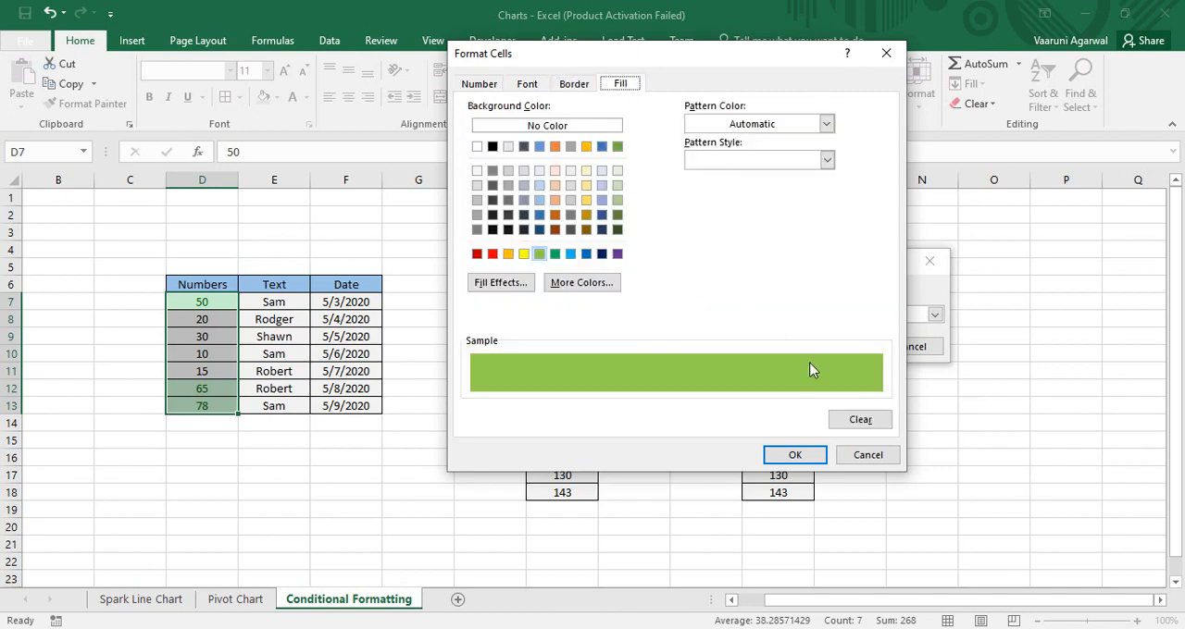
{"action": "left_click", "coordinate": [794, 455]}
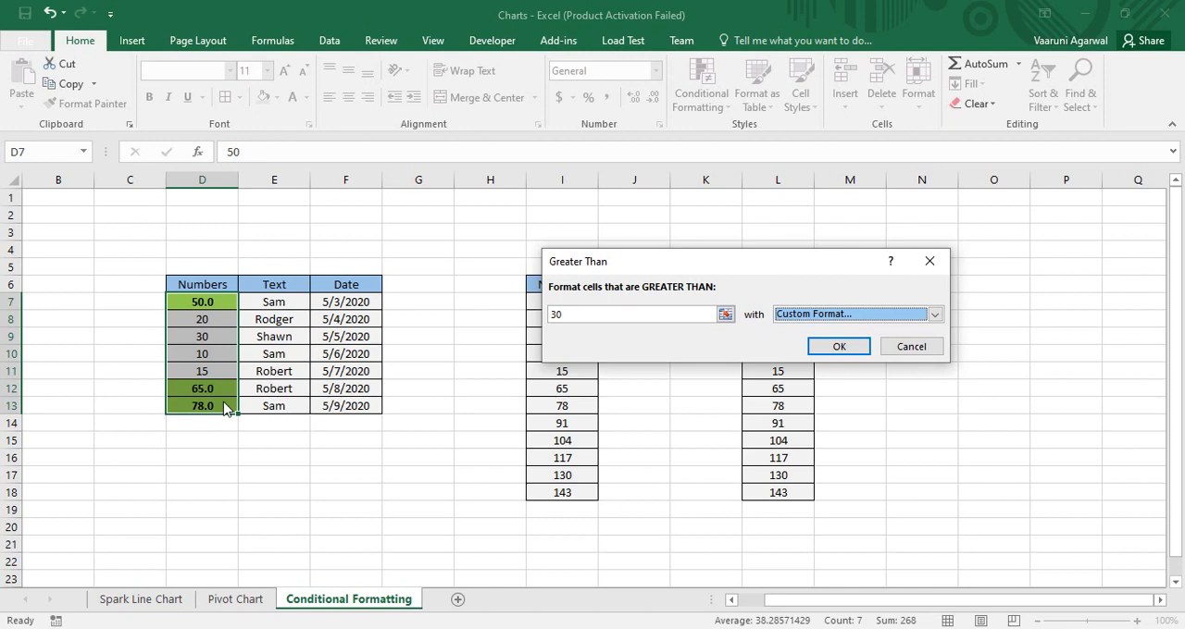
Try a Greater Than threshold of 20 and discard the rule
{"action": "left_click_drag", "start_coordinate": [572, 317], "coordinate": [540, 323]}
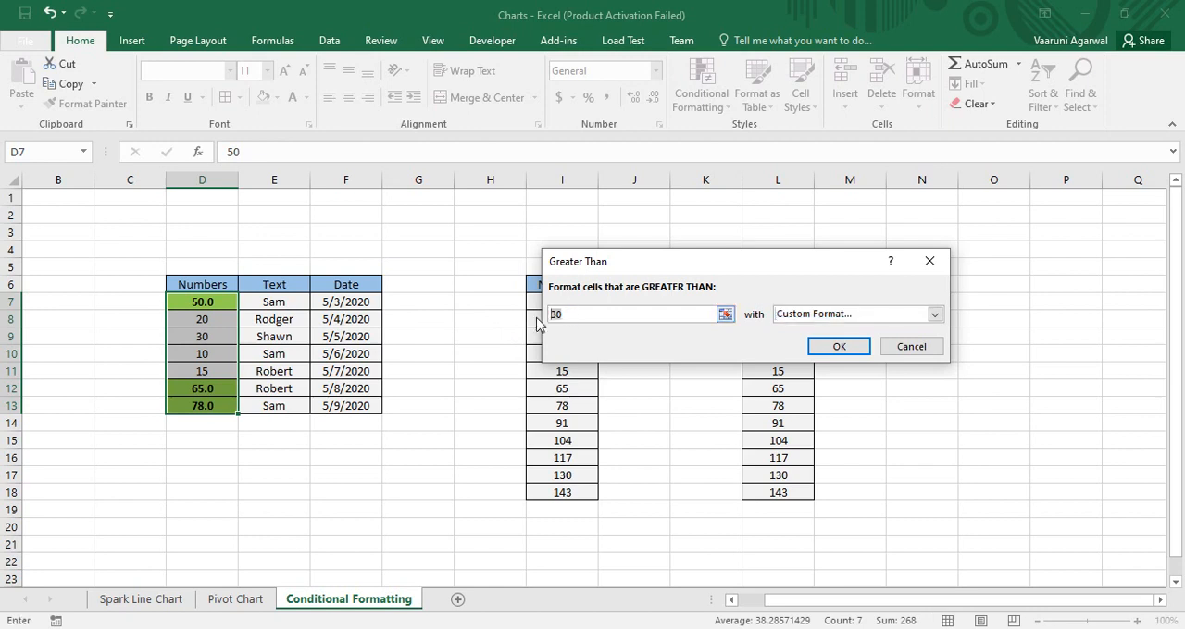
{"action": "type", "text": "3"}
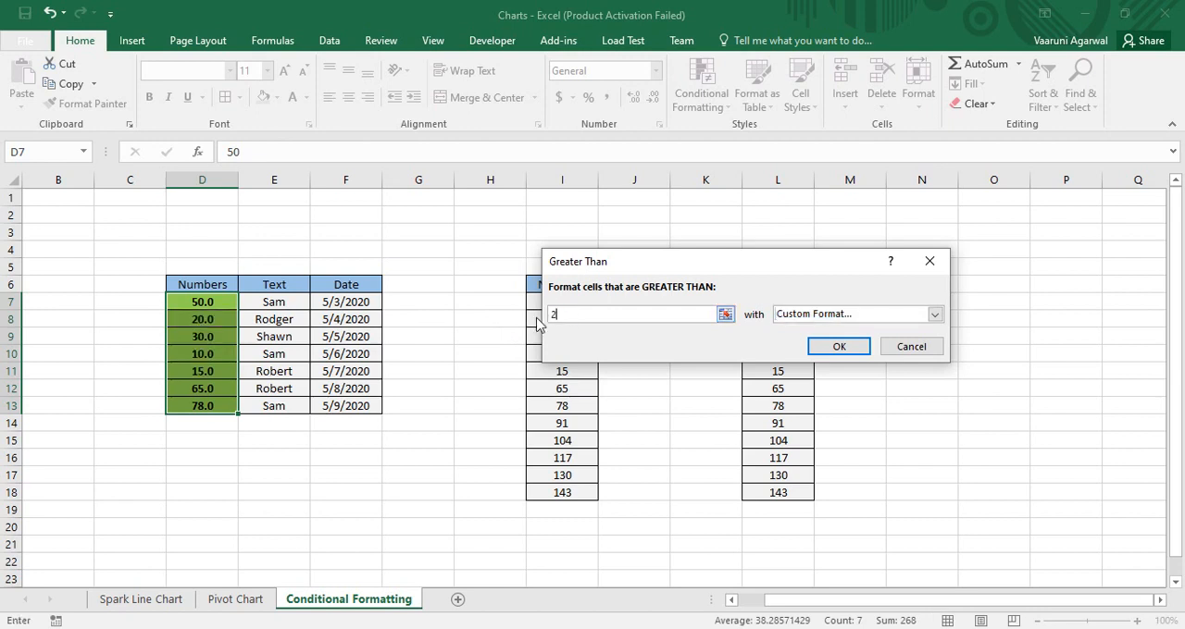
{"action": "type", "text": "0"}
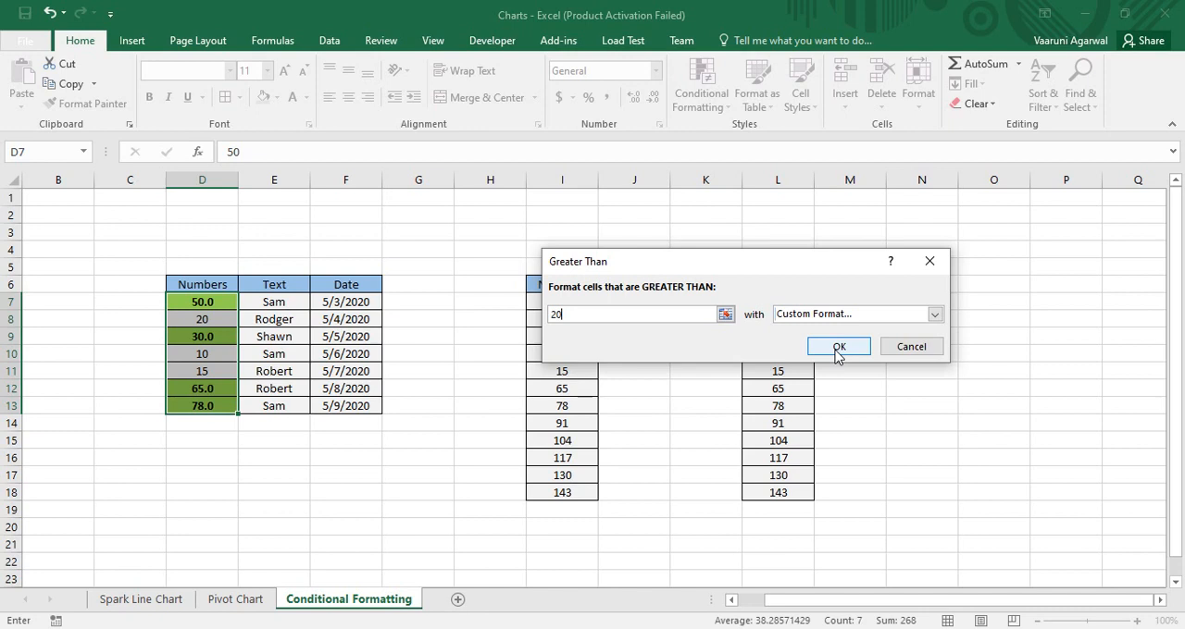
{"action": "left_click", "coordinate": [911, 348]}
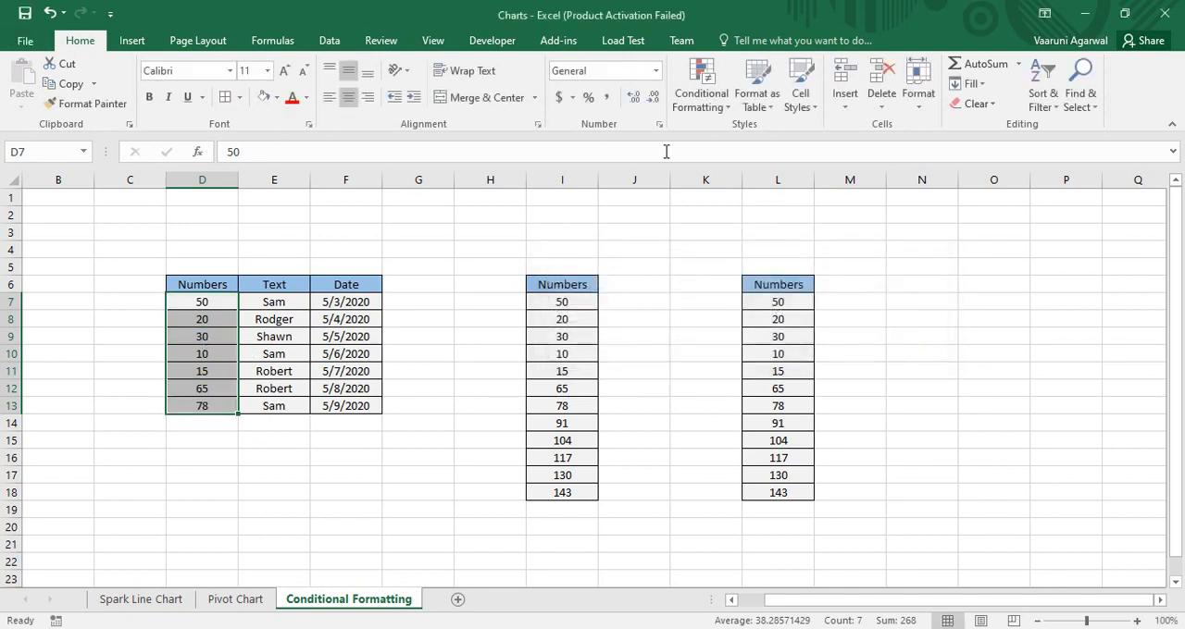
Set up a Less Than highlight rule with a threshold of 50 on cells D7:D13 of the first Numbers column
{"action": "left_click", "coordinate": [709, 97]}
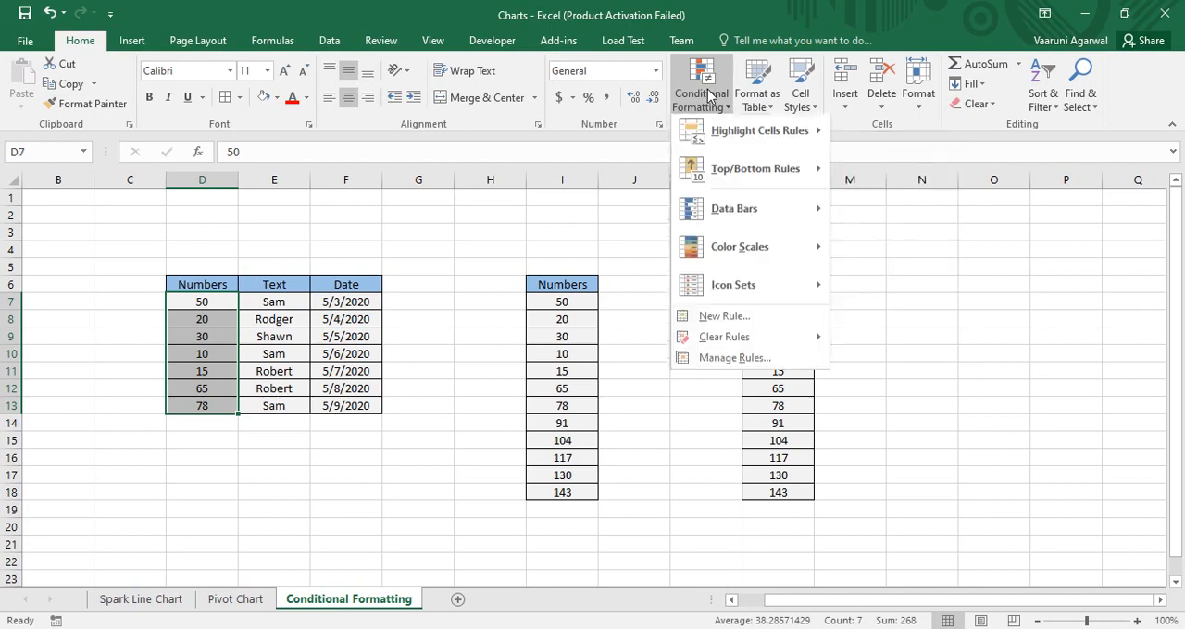
{"action": "mouse_move", "coordinate": [720, 137]}
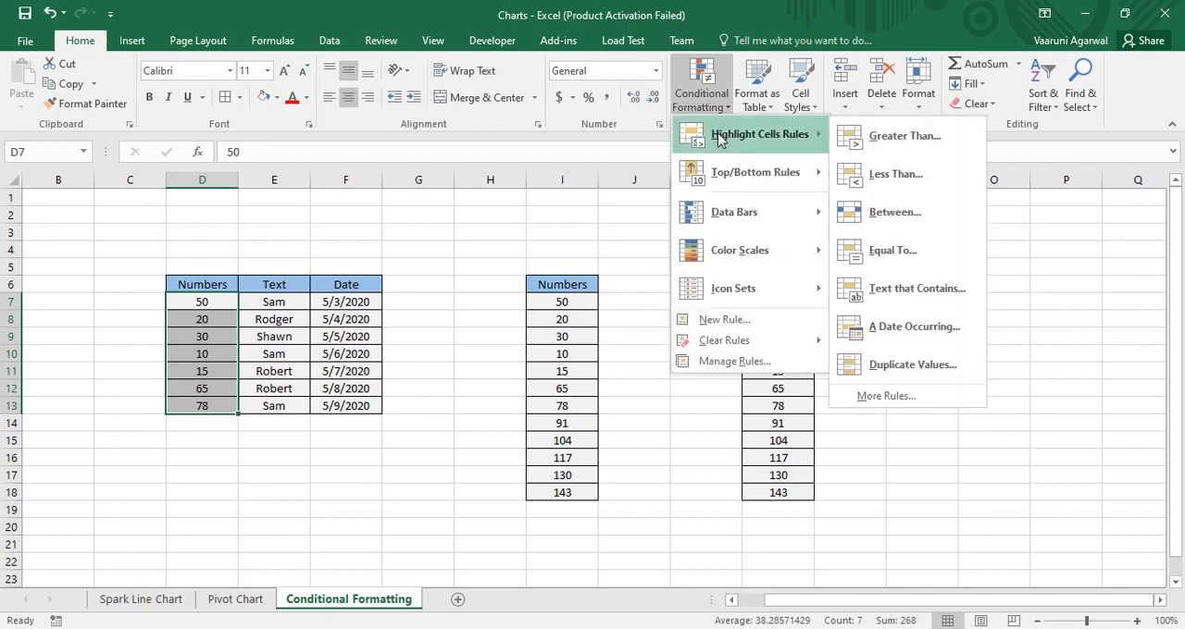
{"action": "left_click", "coordinate": [903, 181]}
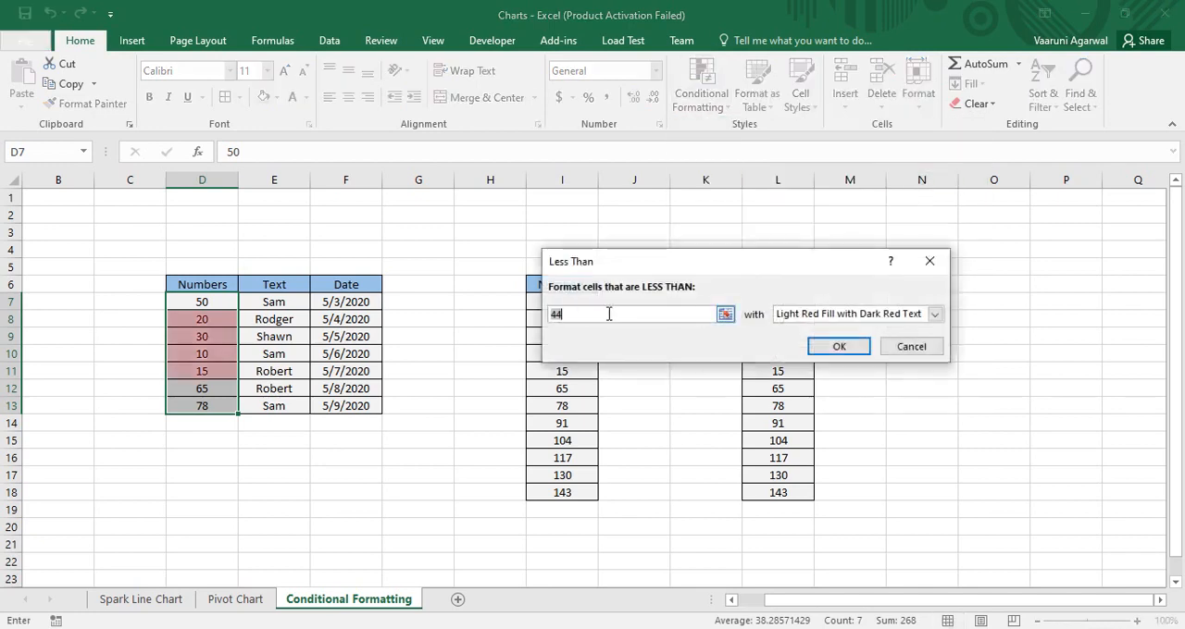
{"action": "left_click_drag", "start_coordinate": [562, 315], "coordinate": [547, 318]}
{"action": "type", "text": "50"}
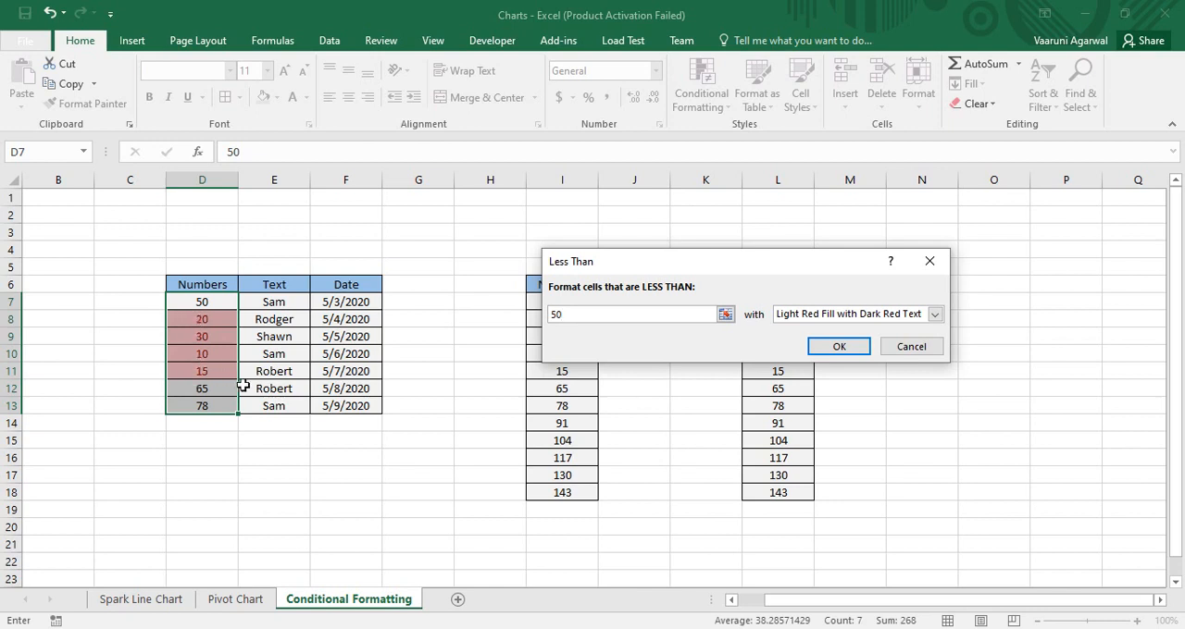
Preview the Red Text format for the Less Than rule, but apply it with Green Fill with Dark Green Text
{"action": "left_click", "coordinate": [934, 314]}
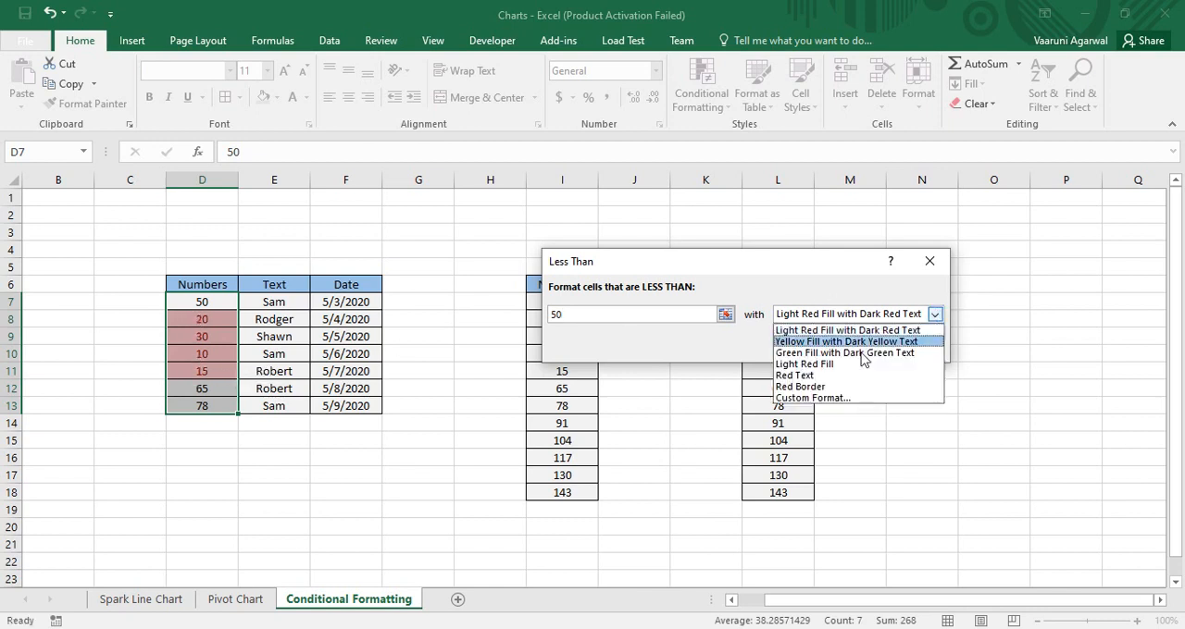
{"action": "left_click", "coordinate": [796, 376]}
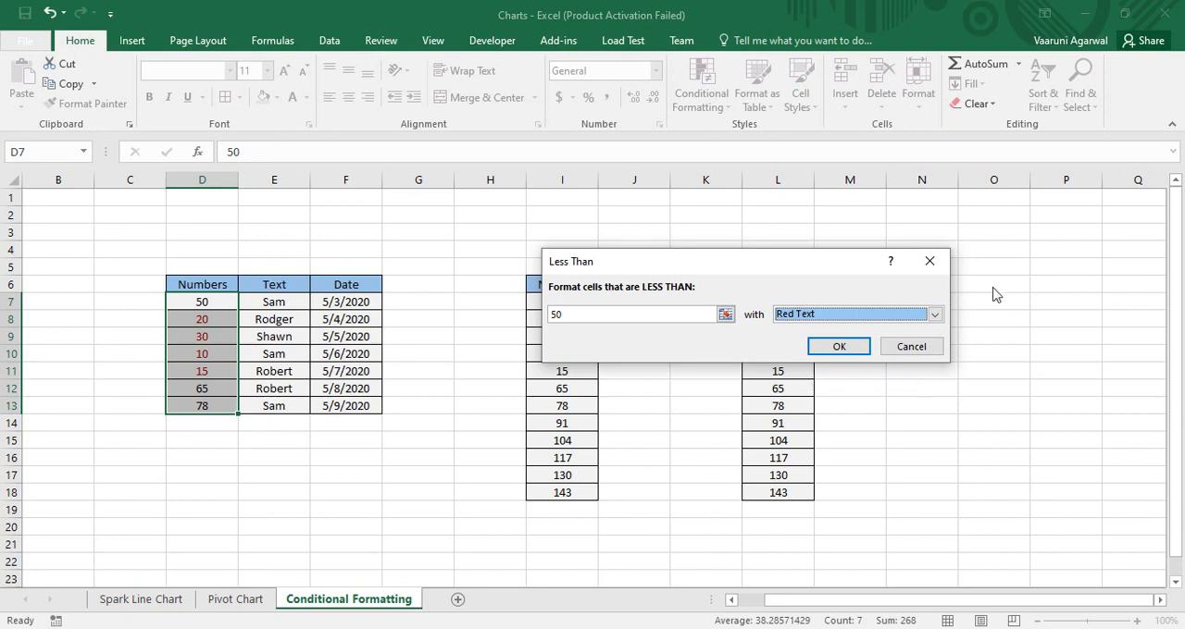
{"action": "left_click", "coordinate": [934, 315]}
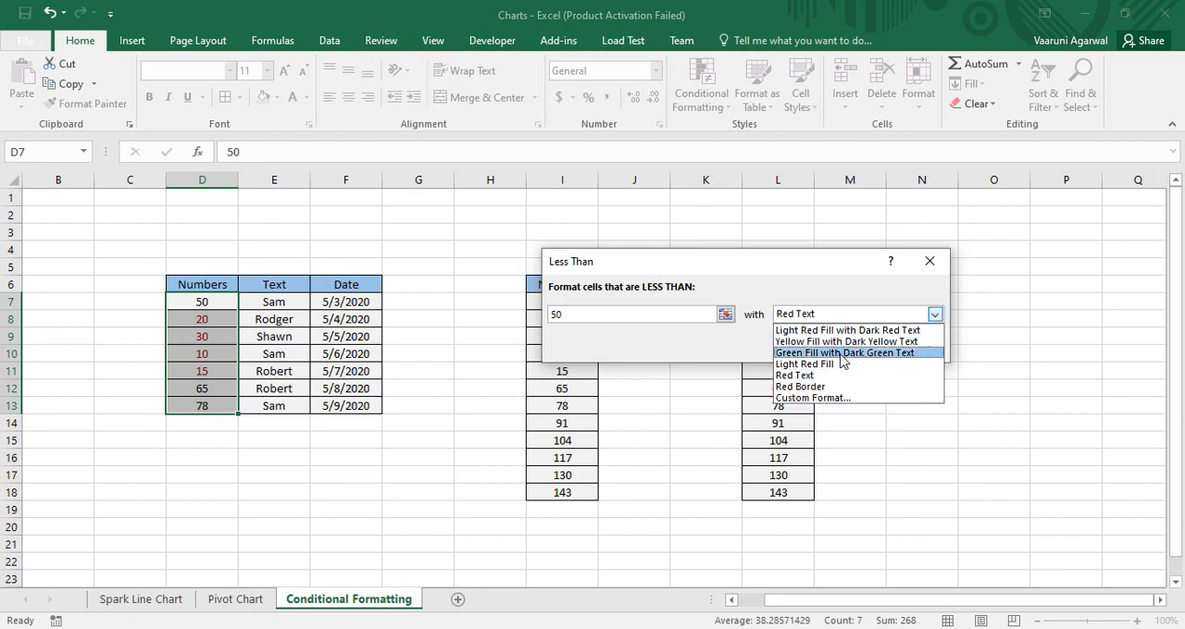
{"action": "left_click", "coordinate": [844, 353]}
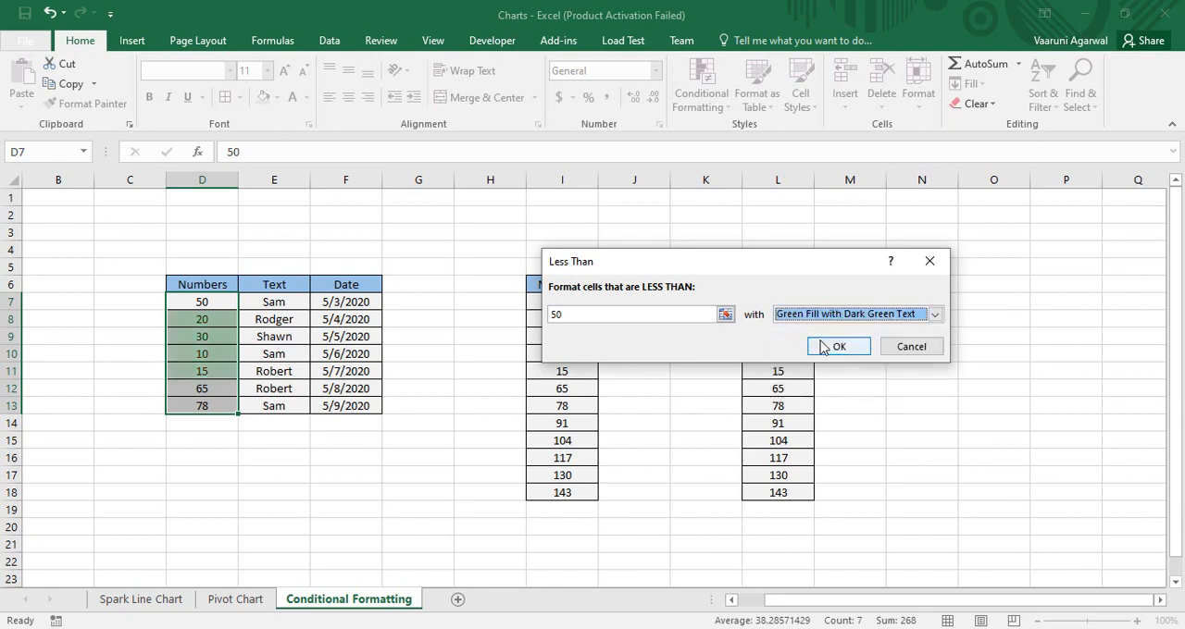
{"action": "left_click", "coordinate": [822, 348]}
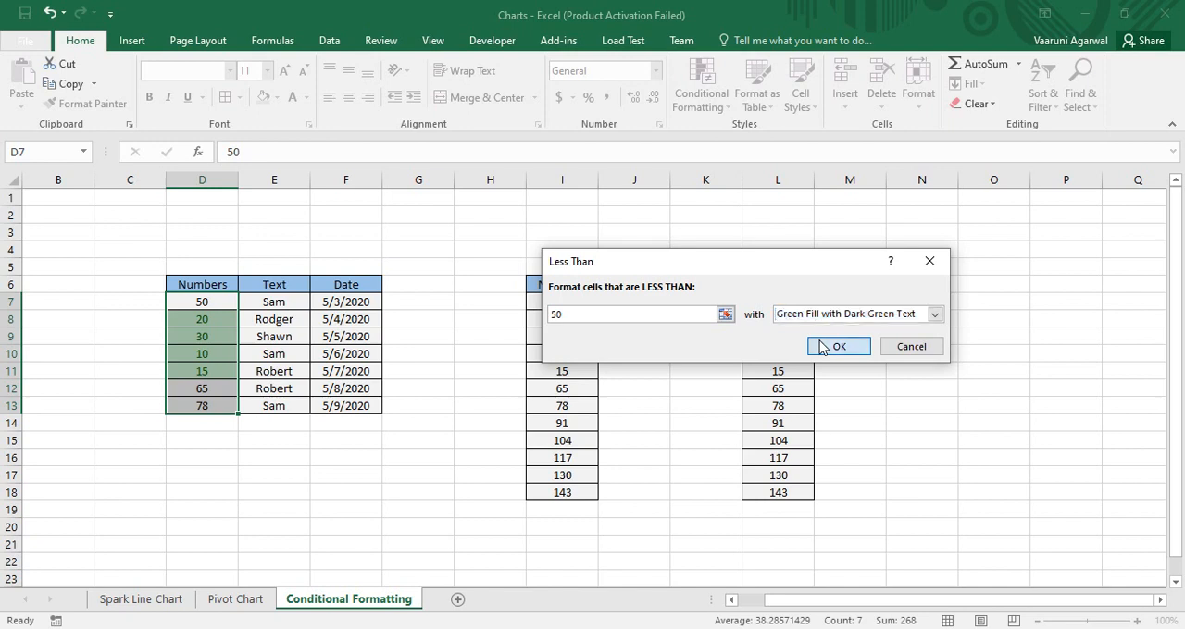
{"action": "left_click", "coordinate": [423, 246]}
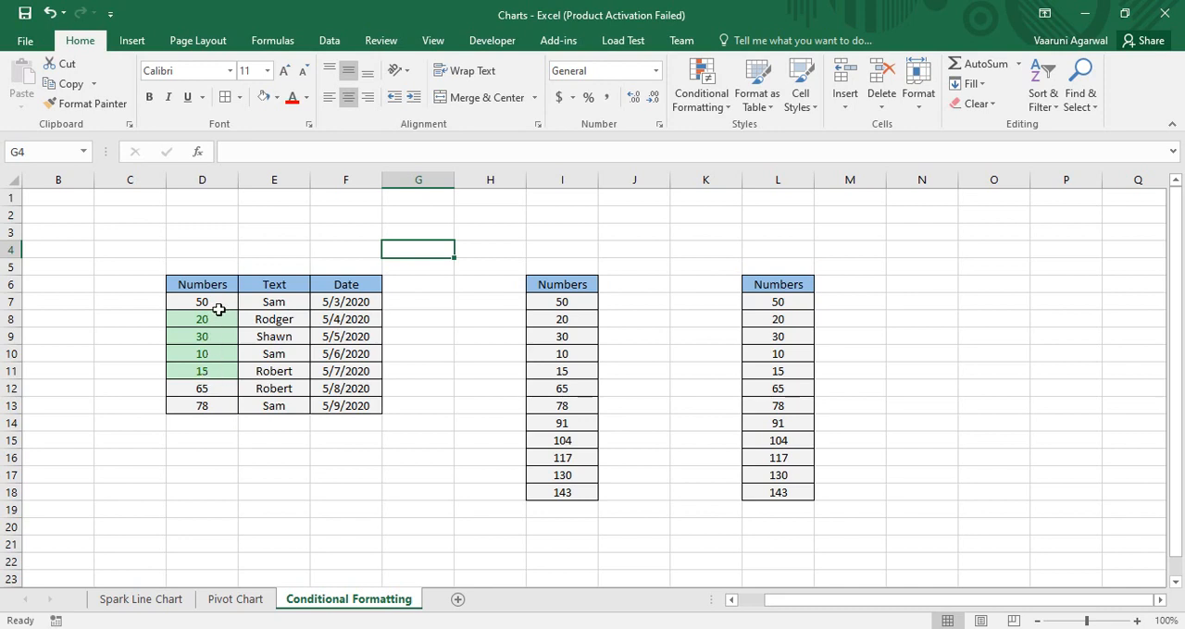
Clear the conditional formatting rules from the entire sheet
{"action": "left_click", "coordinate": [706, 110]}
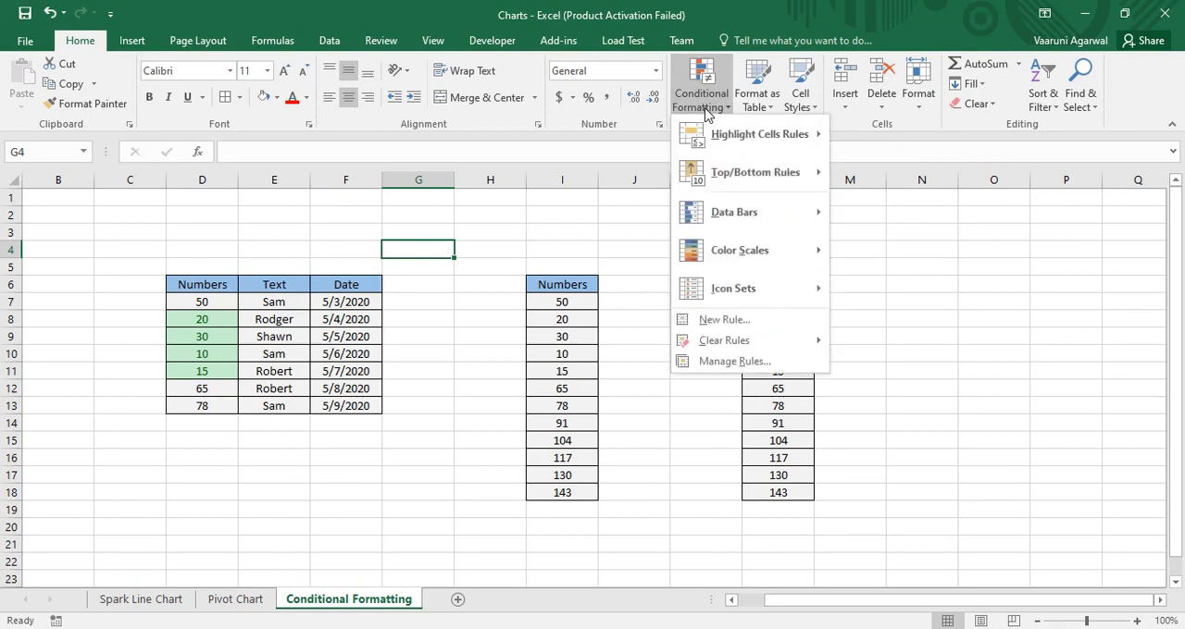
{"action": "mouse_move", "coordinate": [747, 344]}
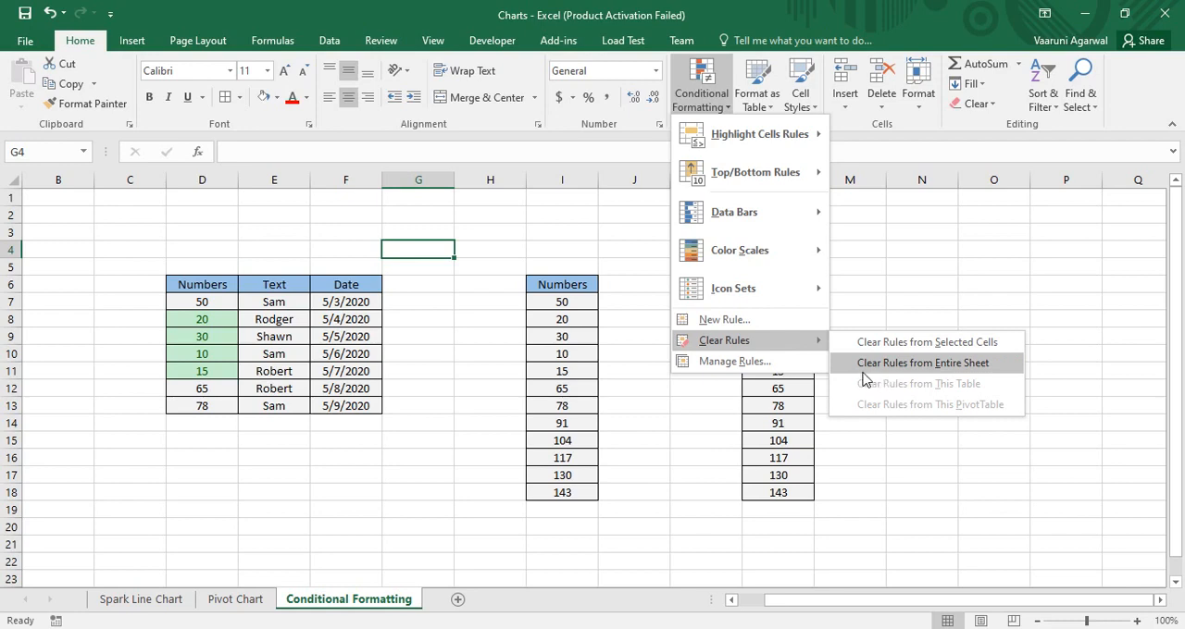
{"action": "left_click", "coordinate": [916, 364]}
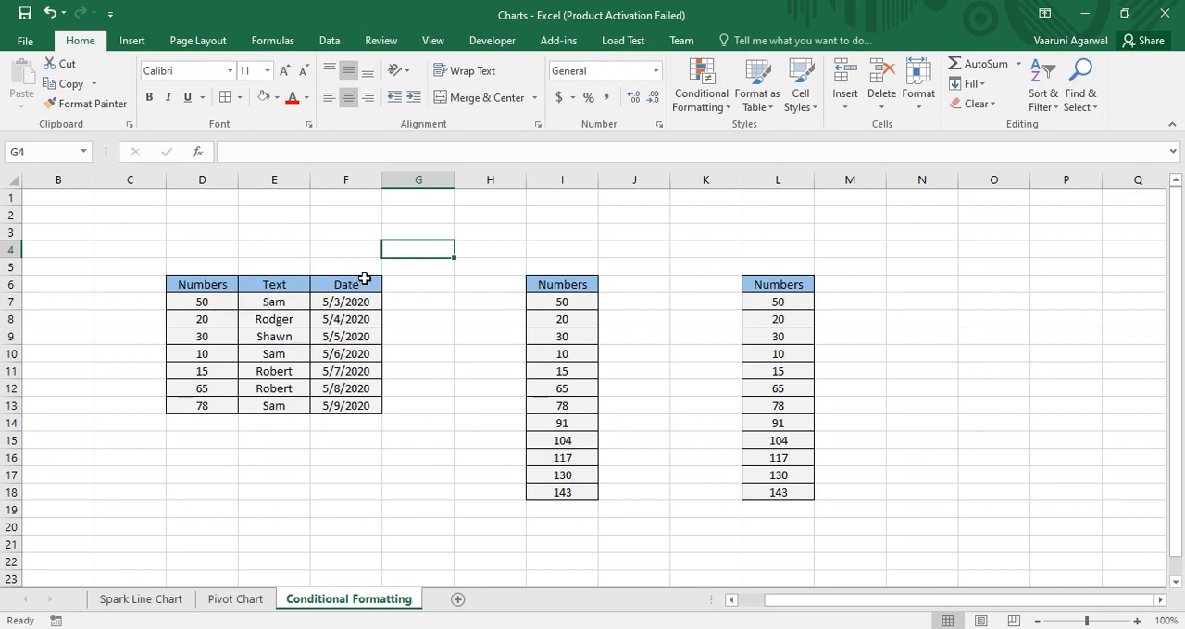
Try an Equal To highlight rule on Text column cells E7:E13 matching the name in E11, and discard it
{"action": "left_click_drag", "start_coordinate": [275, 302], "coordinate": [276, 402]}
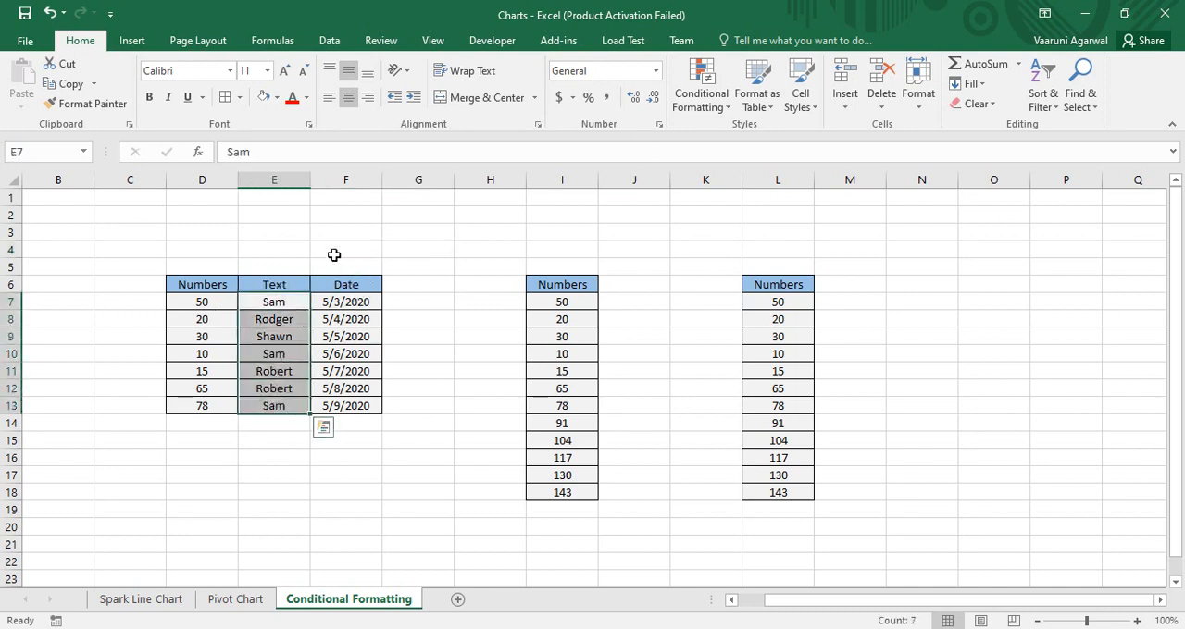
{"action": "left_click", "coordinate": [709, 109]}
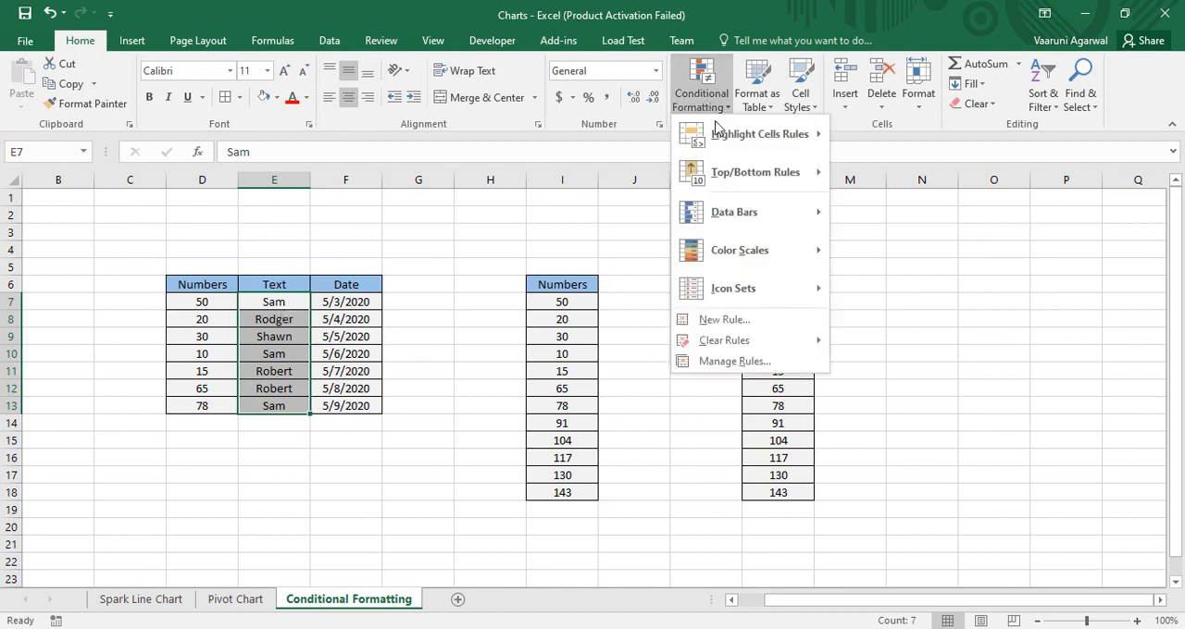
{"action": "mouse_move", "coordinate": [715, 135]}
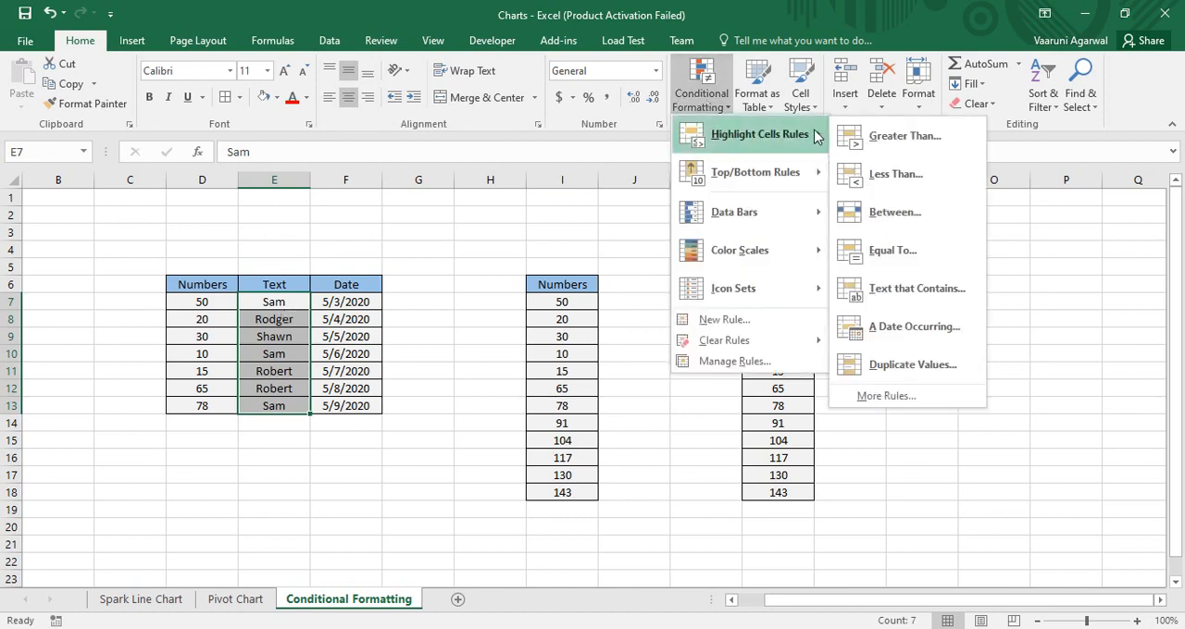
{"action": "left_click", "coordinate": [880, 264]}
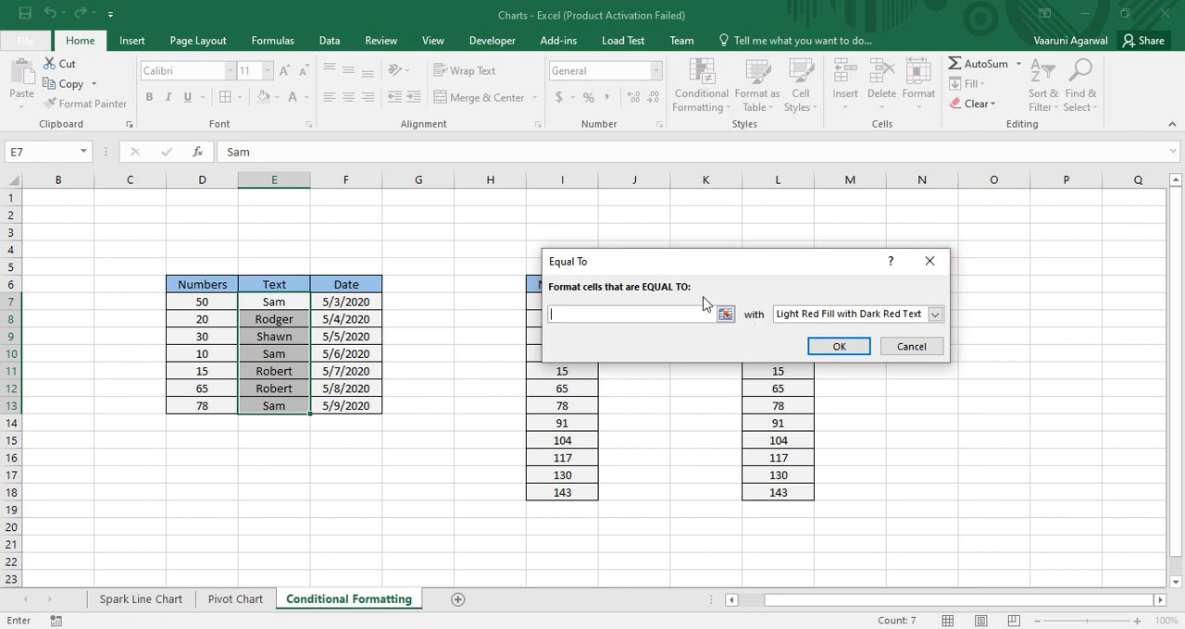
{"action": "type", "text": "Robert"}
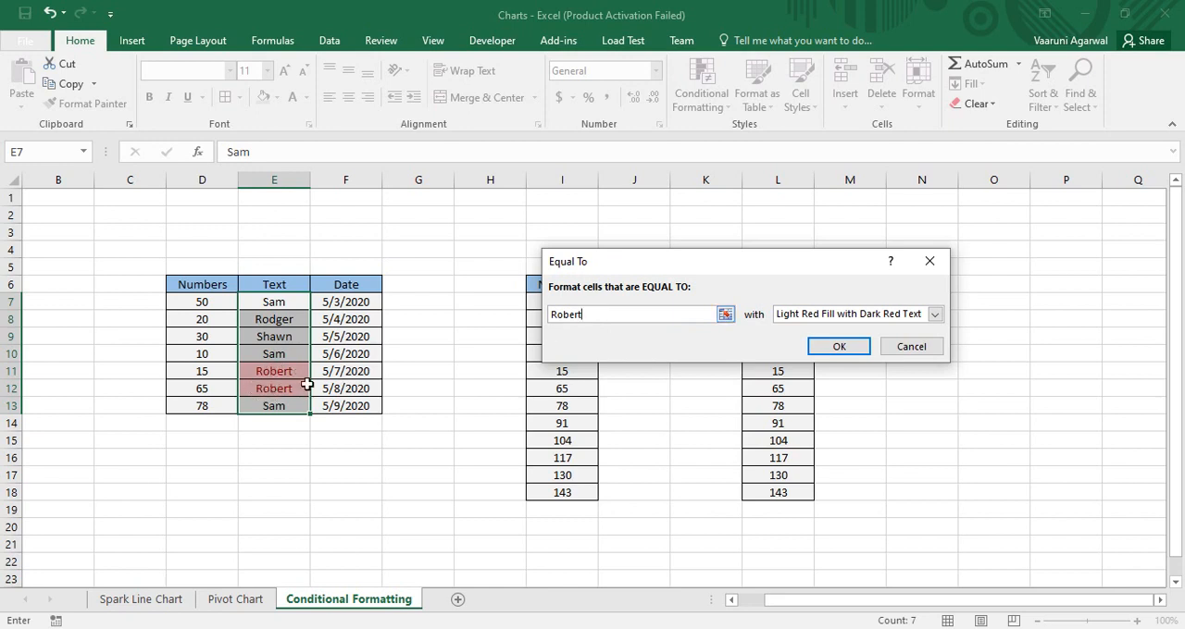
{"action": "double_click", "coordinate": [555, 315]}
{"action": "left_click", "coordinate": [931, 260]}
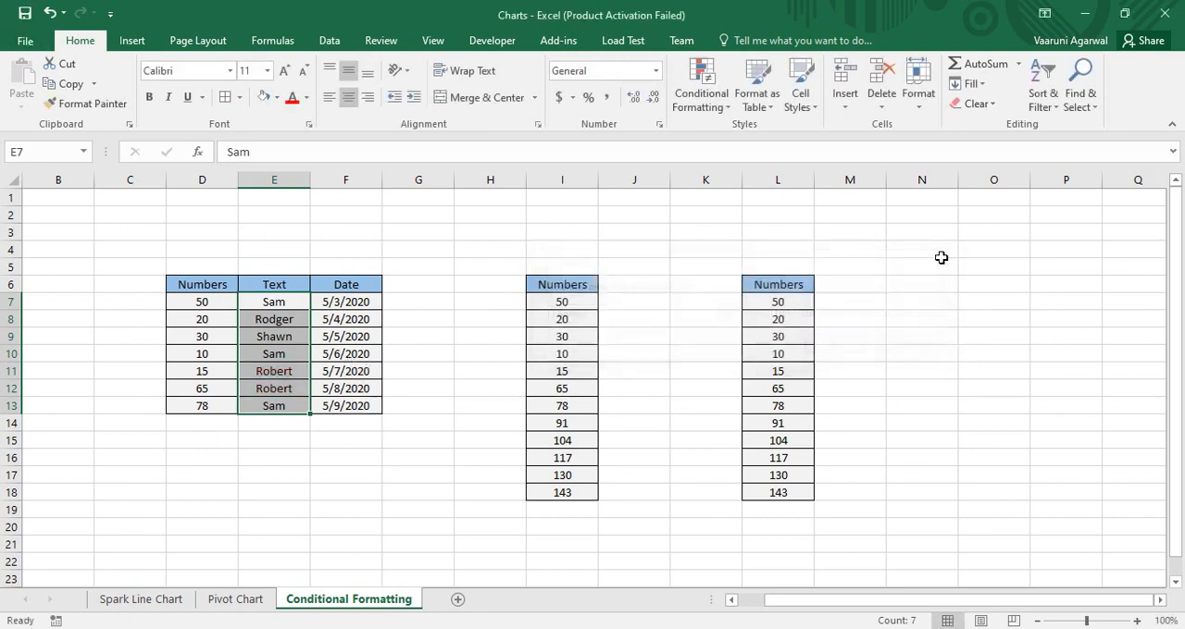
Highlight cells in E7:E13 whose text contains "Ro" with Yellow Fill with Dark Yellow Text
{"action": "left_click", "coordinate": [726, 103]}
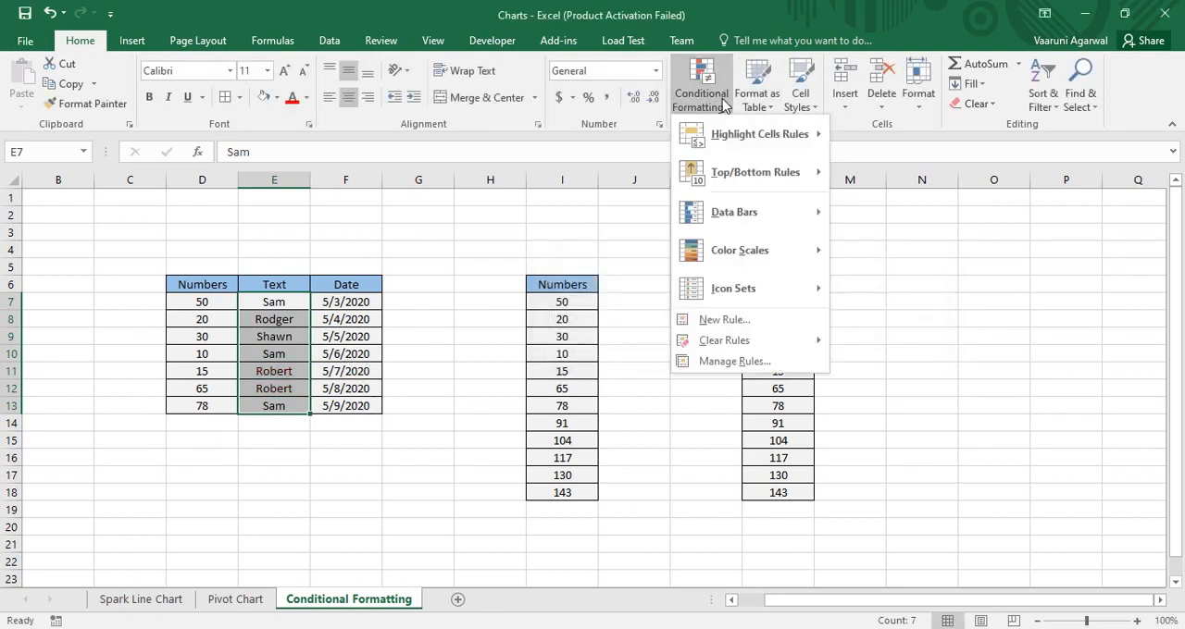
{"action": "mouse_move", "coordinate": [748, 153]}
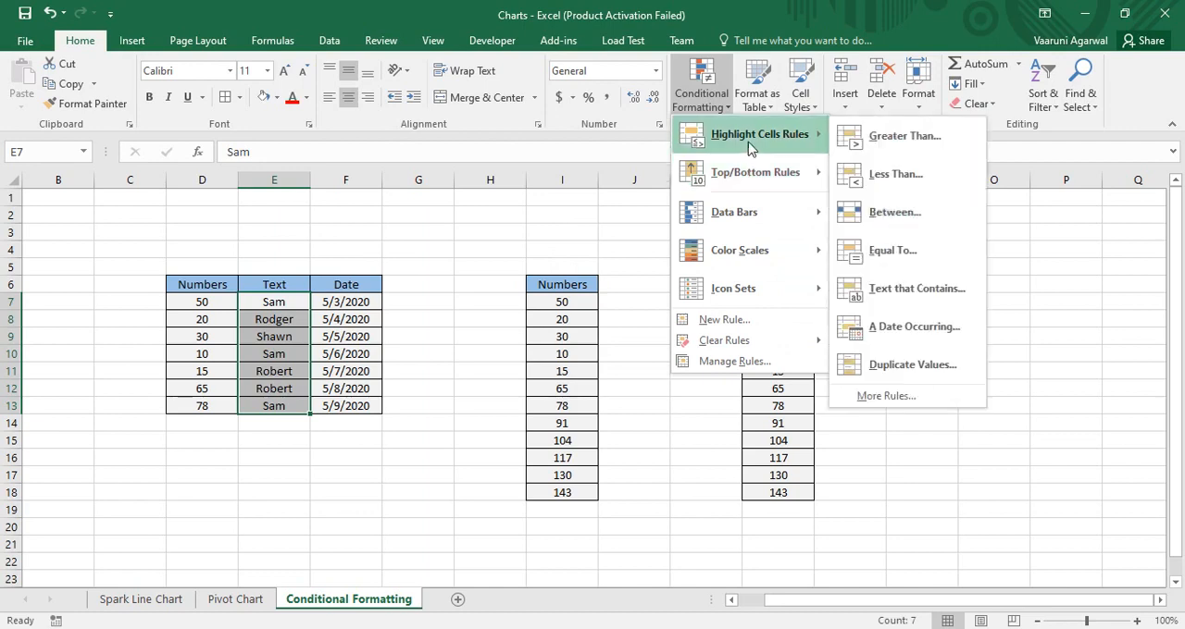
{"action": "left_click", "coordinate": [896, 292]}
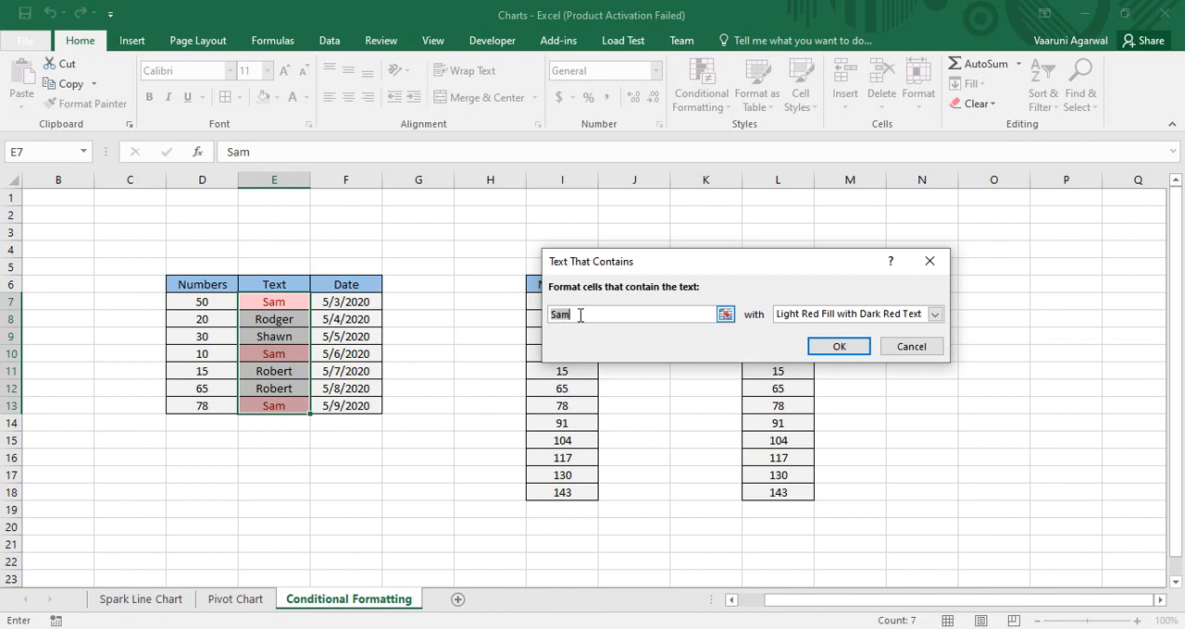
{"action": "key", "text": "BackSpace"}
{"action": "type", "text": "Ro"}
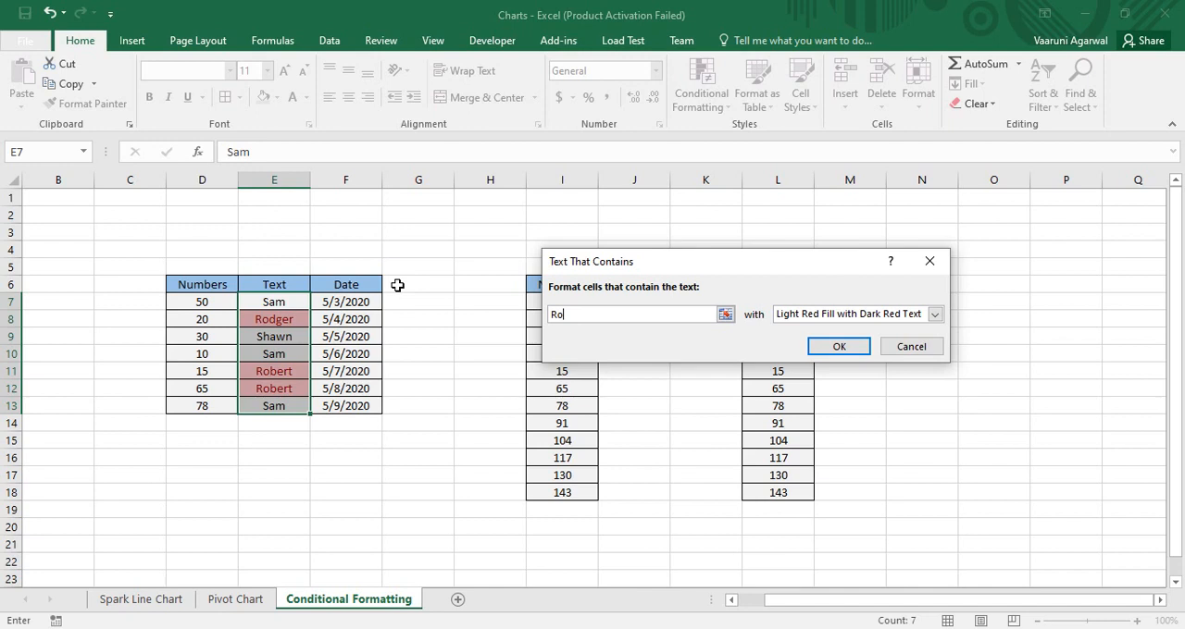
{"action": "left_click", "coordinate": [935, 315]}
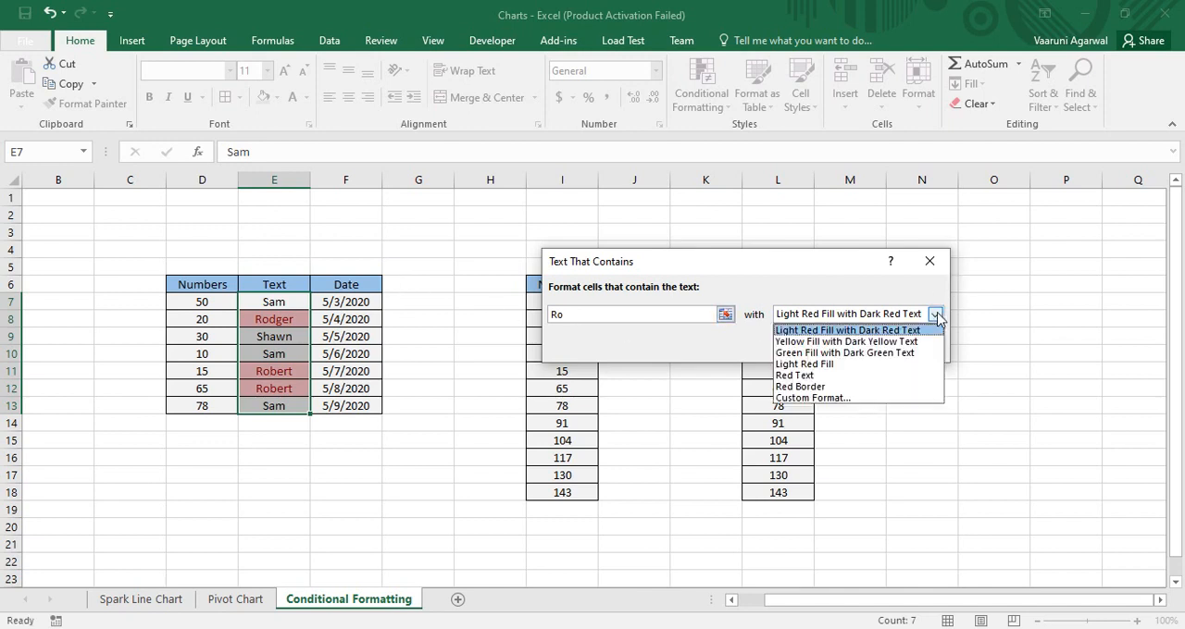
{"action": "left_click", "coordinate": [865, 343]}
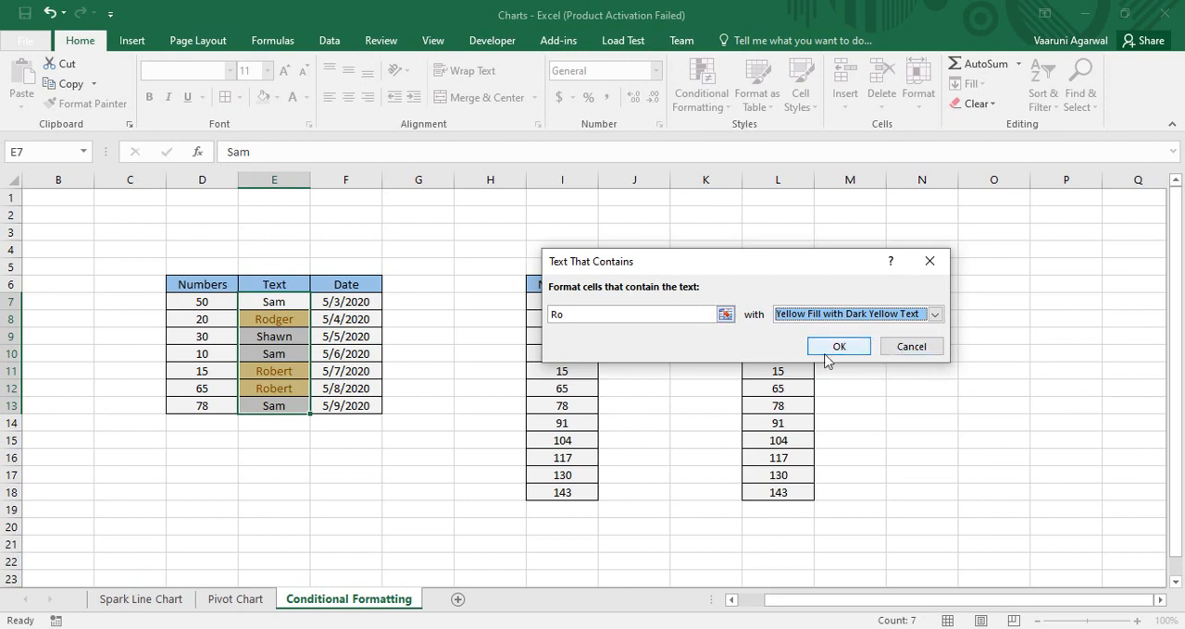
{"action": "left_click", "coordinate": [837, 347]}
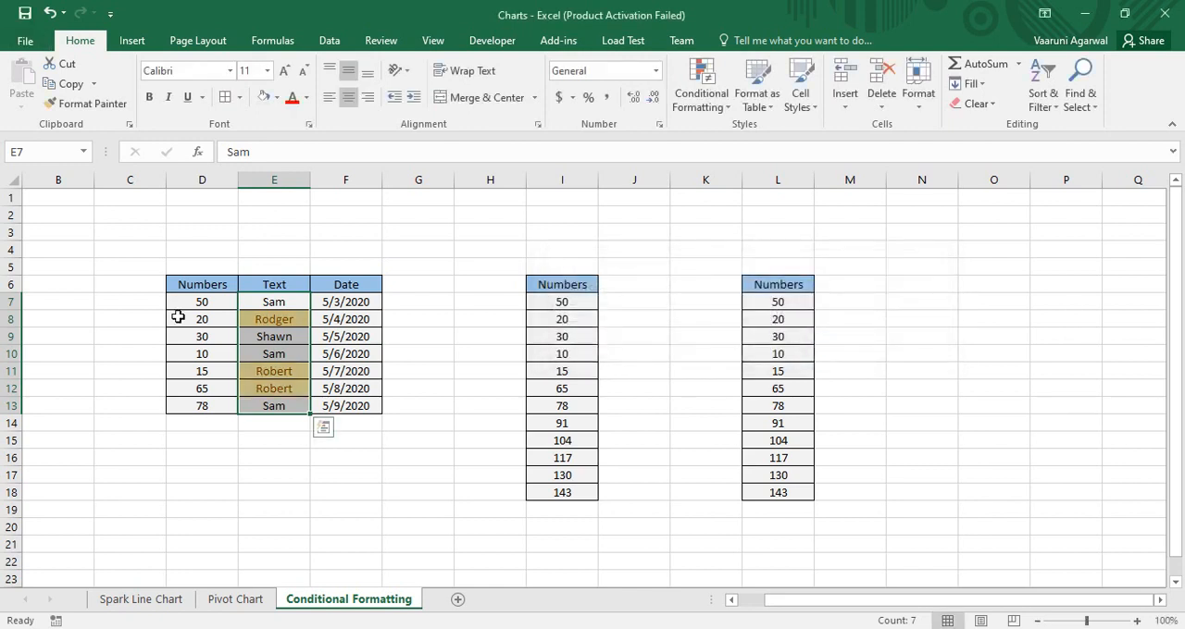
{"action": "left_click", "coordinate": [435, 315]}
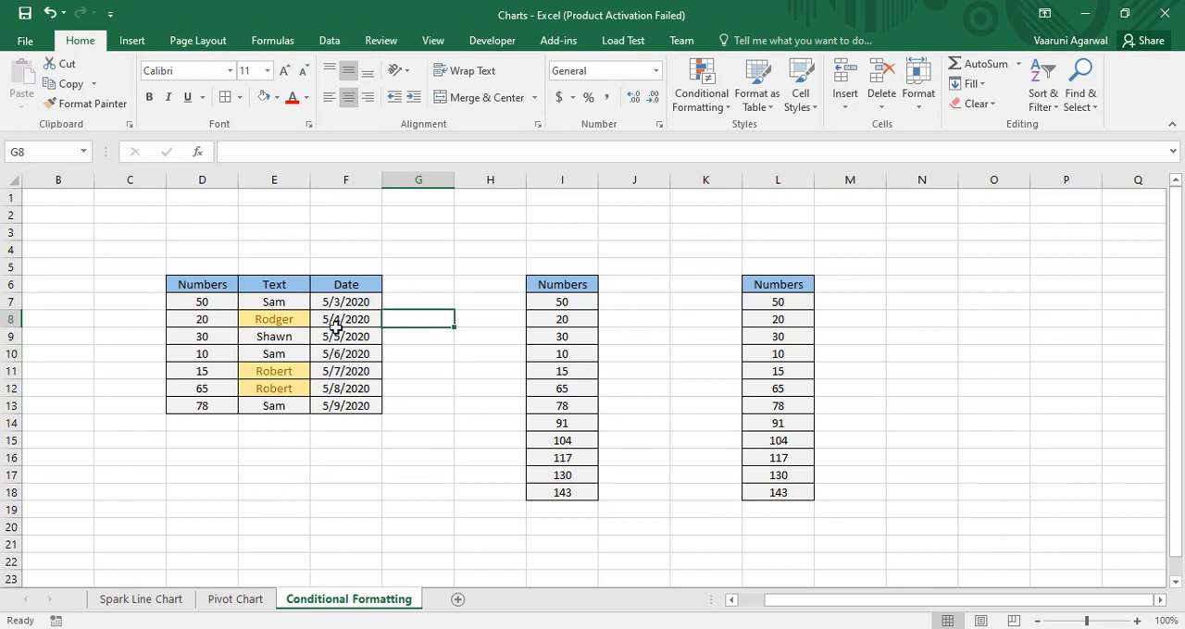
Add an Equal To rule on E7:E13 that highlights the name in E7 with Green Fill with Dark Green Text
{"action": "left_click_drag", "start_coordinate": [275, 296], "coordinate": [278, 410]}
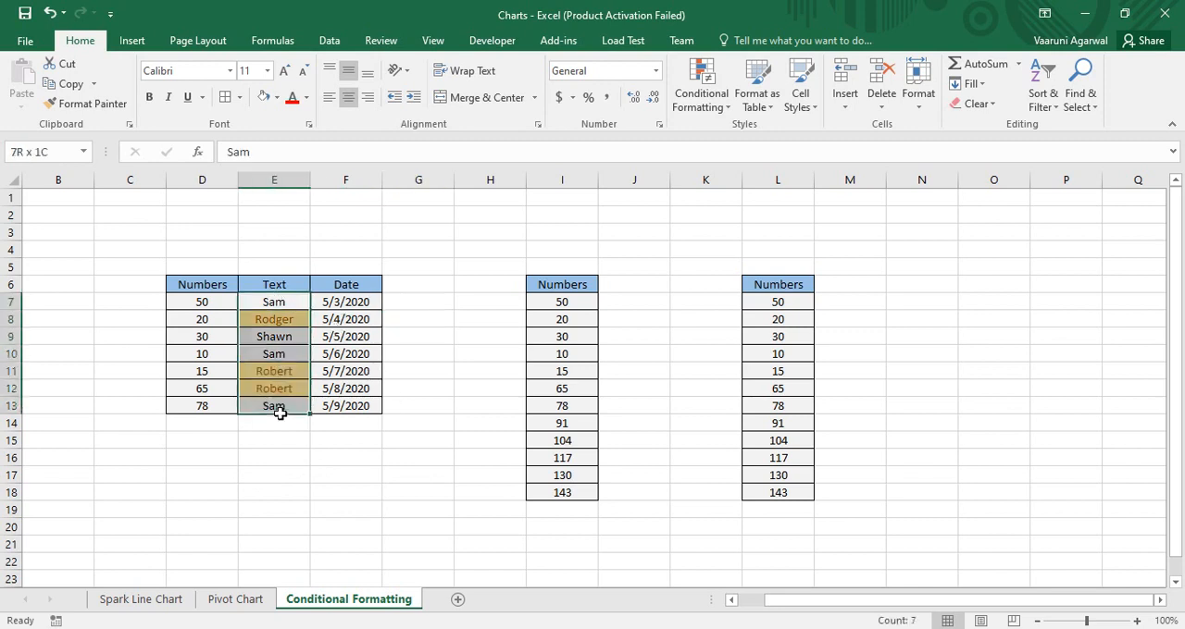
{"action": "left_click", "coordinate": [695, 107]}
{"action": "mouse_move", "coordinate": [696, 139]}
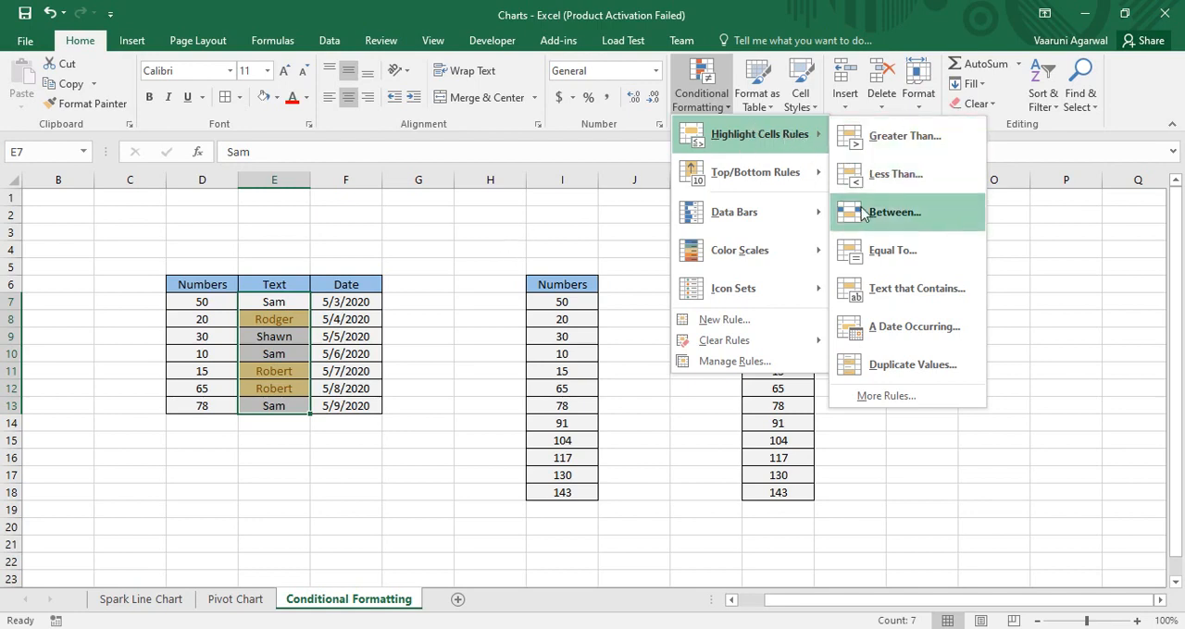
{"action": "left_click", "coordinate": [893, 263]}
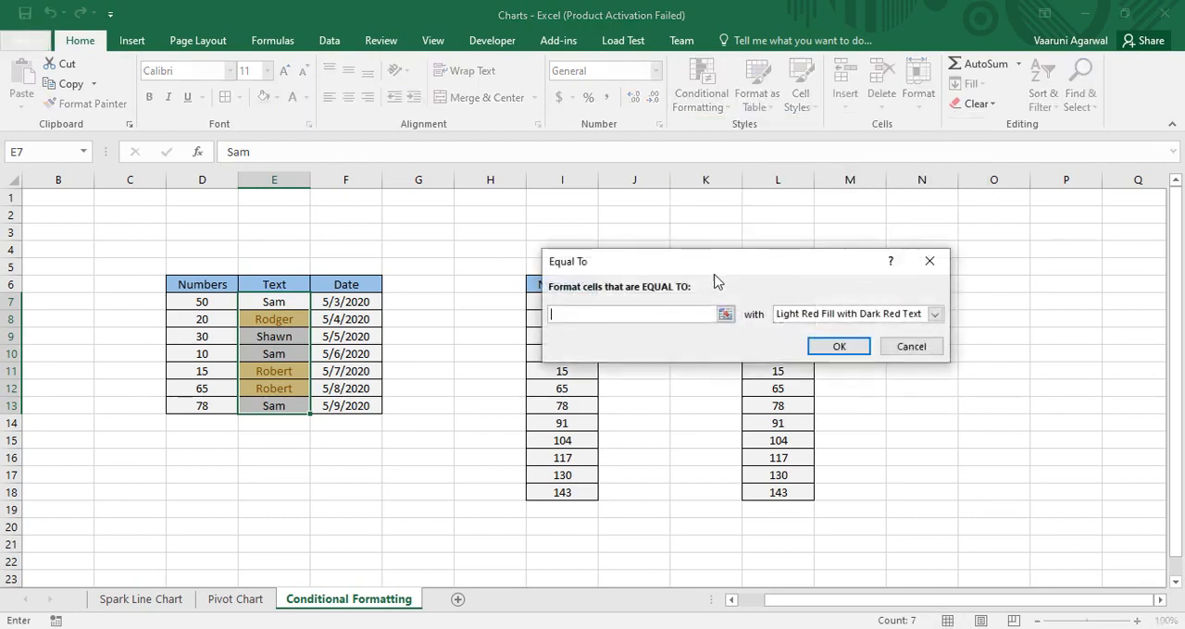
{"action": "type", "text": "Sam"}
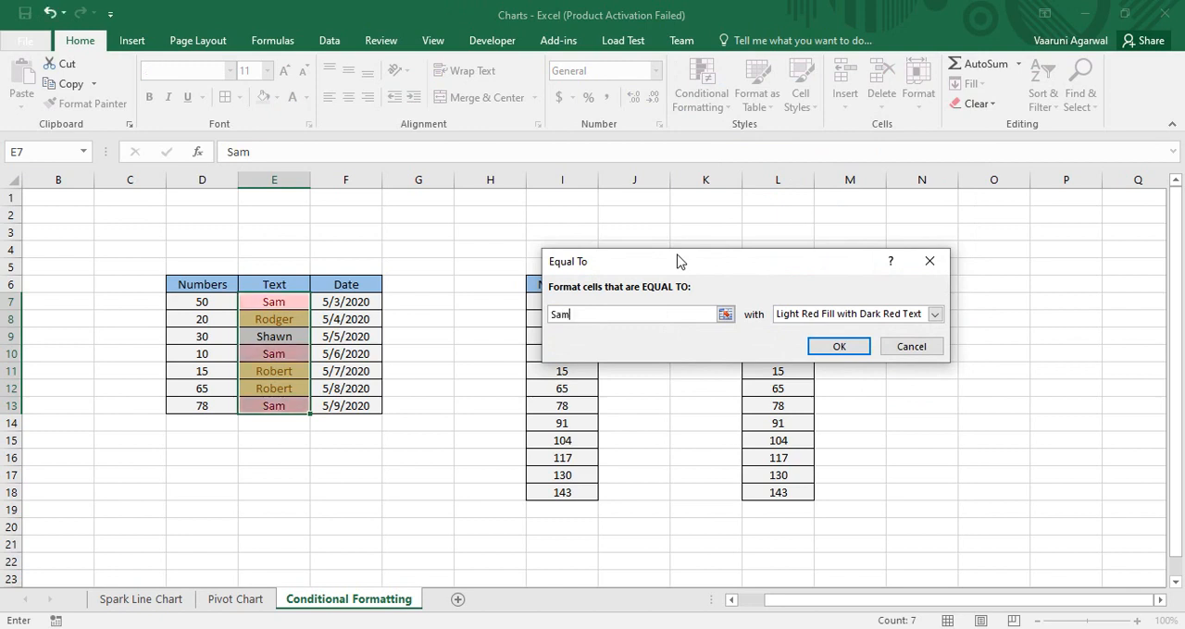
{"action": "left_click", "coordinate": [934, 314]}
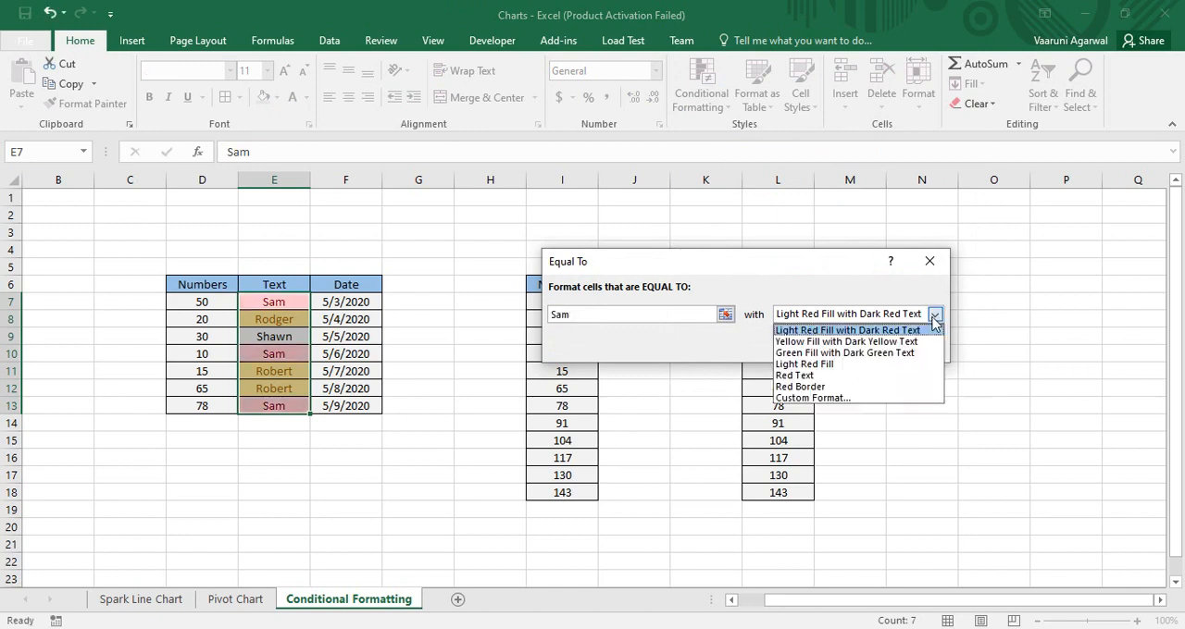
{"action": "left_click", "coordinate": [875, 353]}
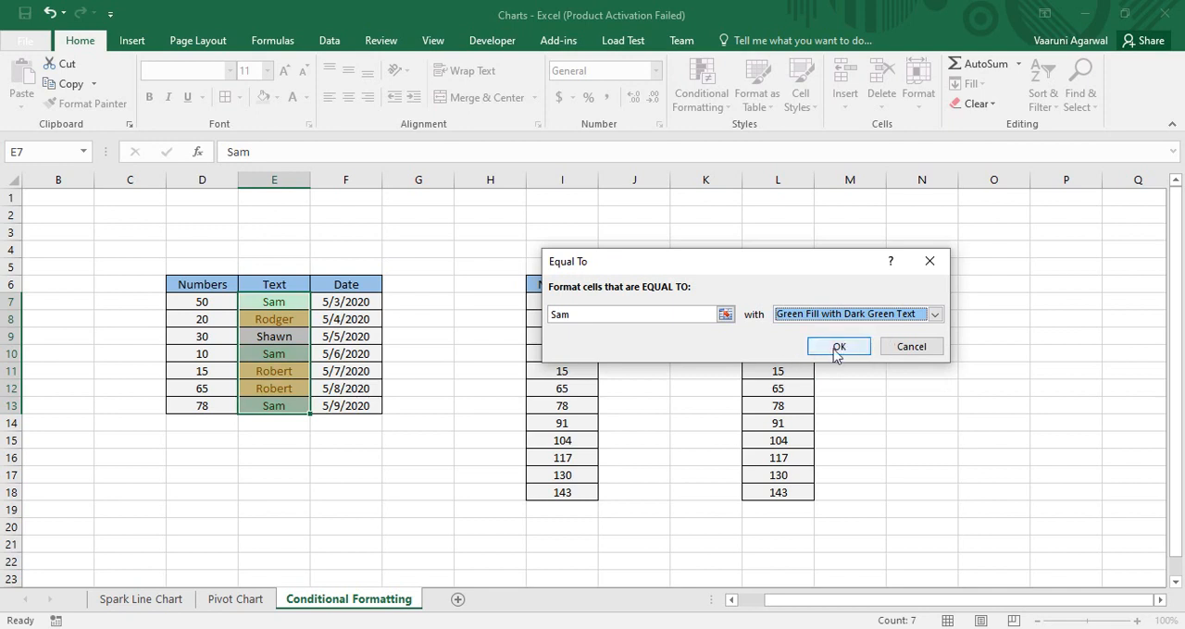
{"action": "left_click", "coordinate": [838, 347]}
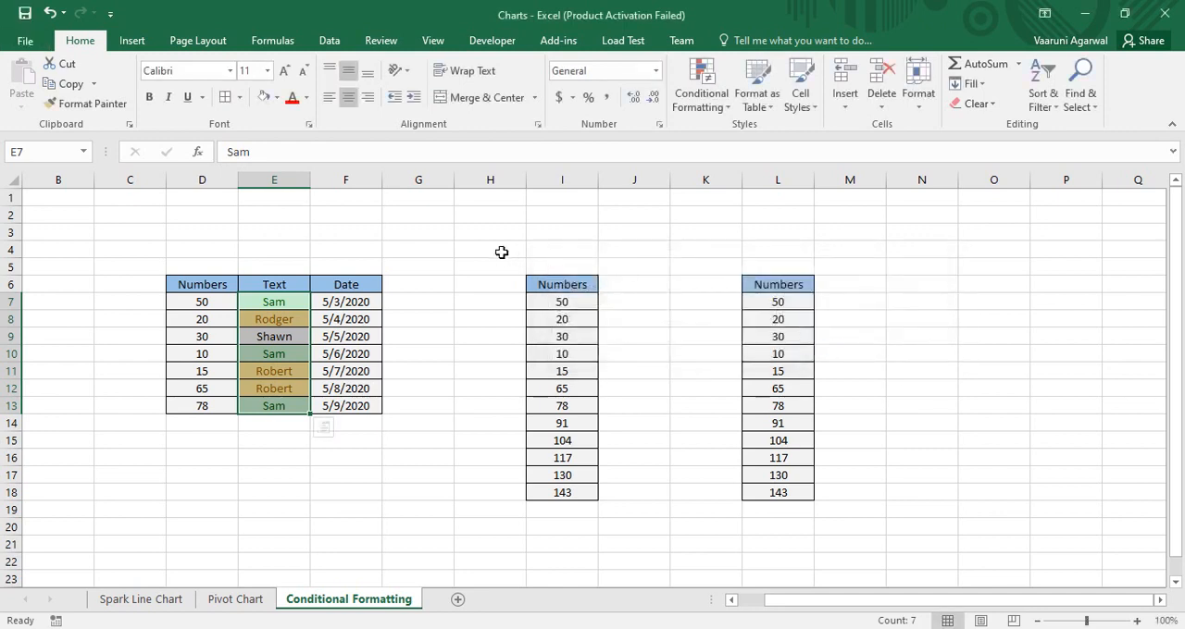
{"action": "left_click", "coordinate": [463, 232]}
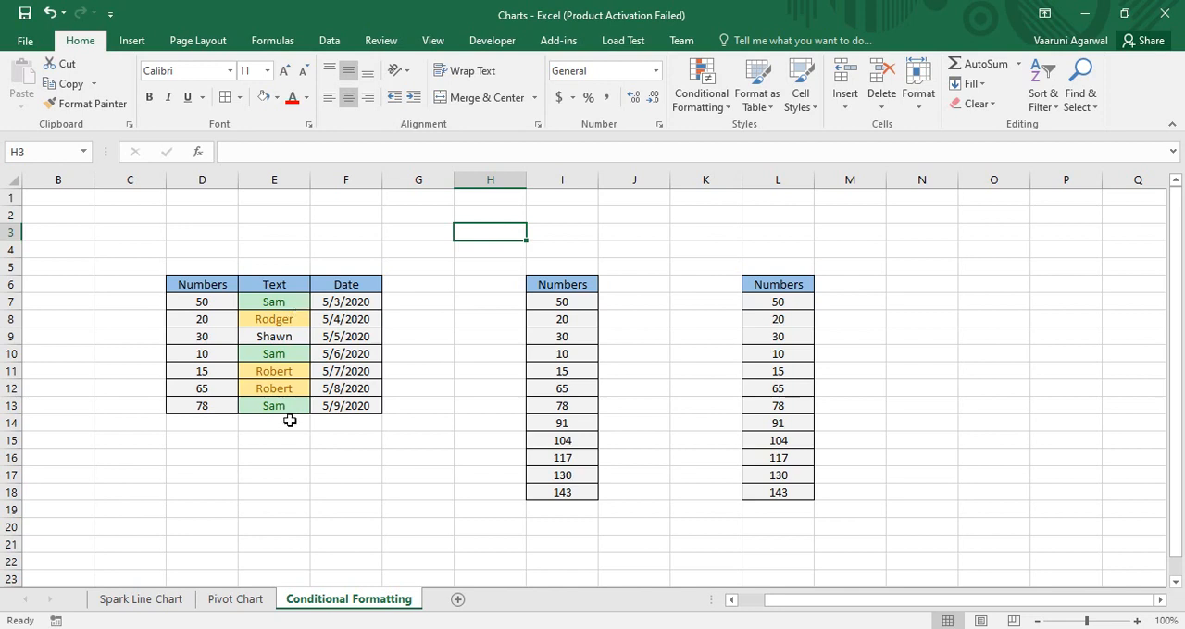
Clear the conditional formatting rules from Text column cells E7:E13 only
{"action": "left_click_drag", "start_coordinate": [286, 300], "coordinate": [276, 405]}
{"action": "left_click", "coordinate": [700, 103]}
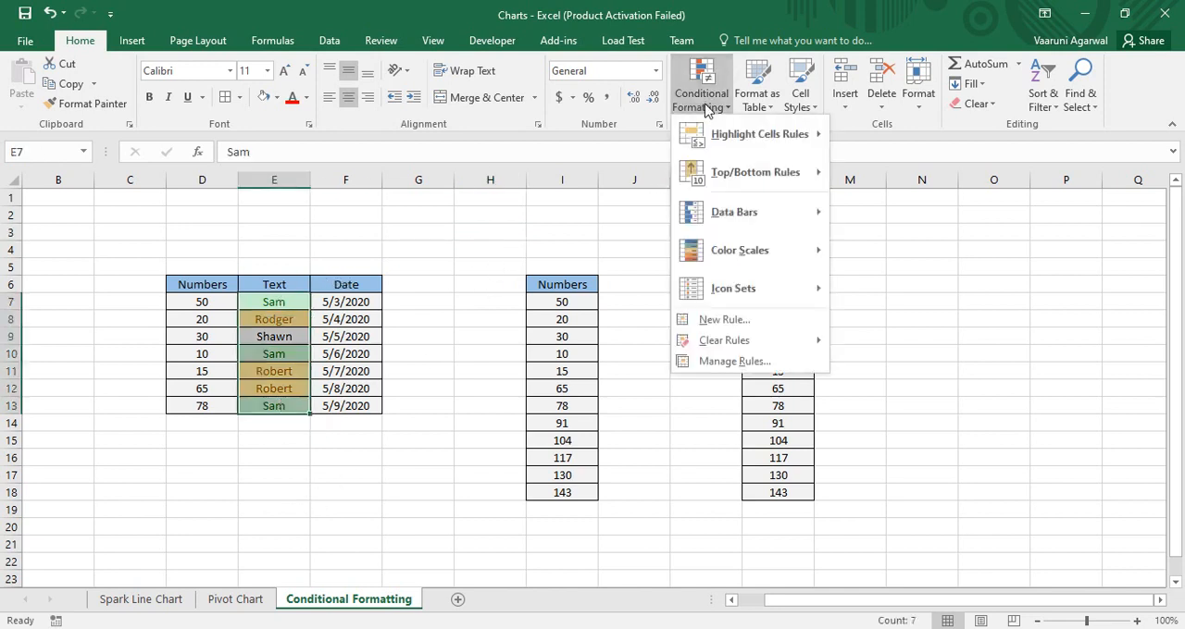
{"action": "mouse_move", "coordinate": [740, 340]}
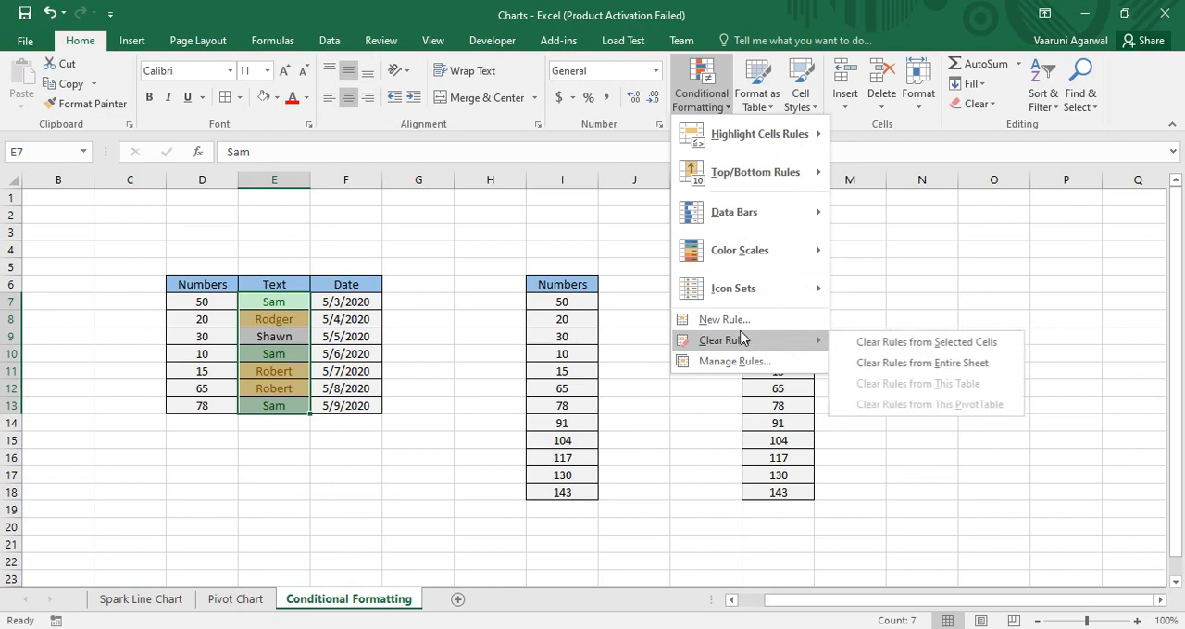
{"action": "left_click", "coordinate": [862, 350]}
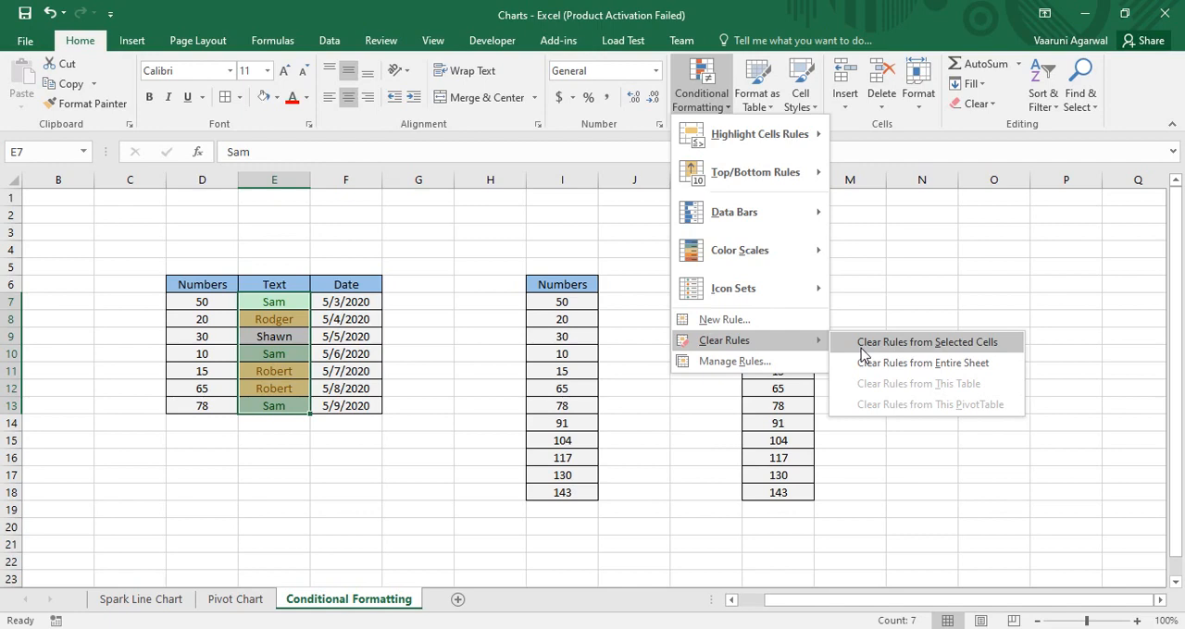
{"action": "left_click", "coordinate": [862, 350]}
{"action": "left_click", "coordinate": [861, 347]}
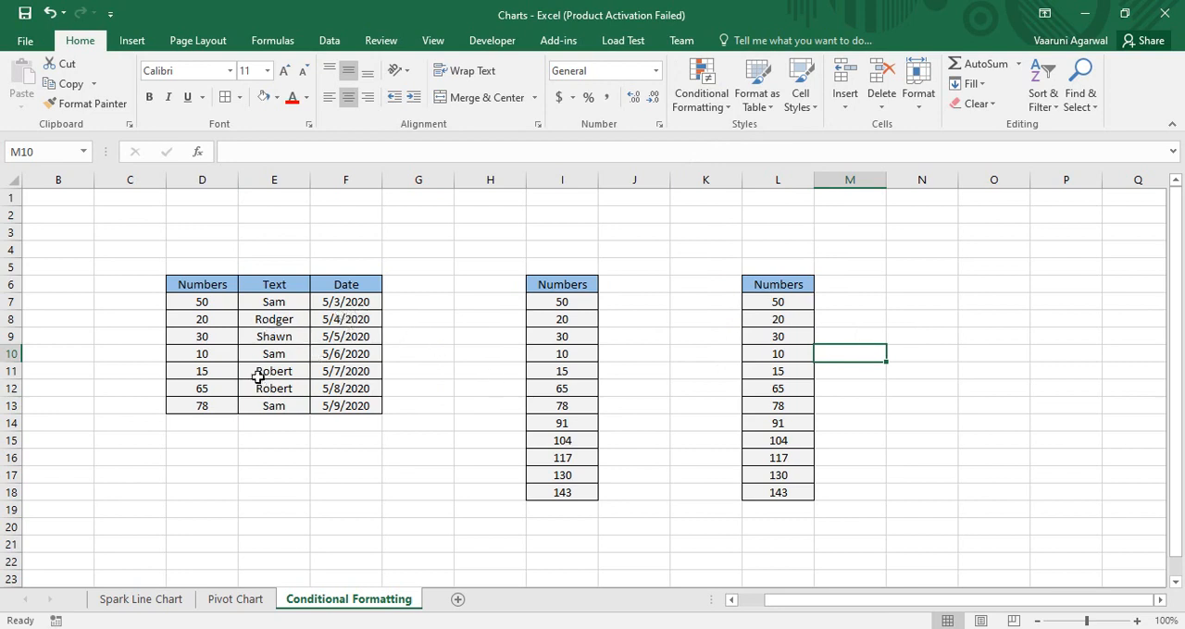
Start a Duplicate Values highlight rule on E7:E13, previewing duplicates in Green Fill with Dark Green Text
{"action": "left_click_drag", "start_coordinate": [282, 304], "coordinate": [280, 405]}
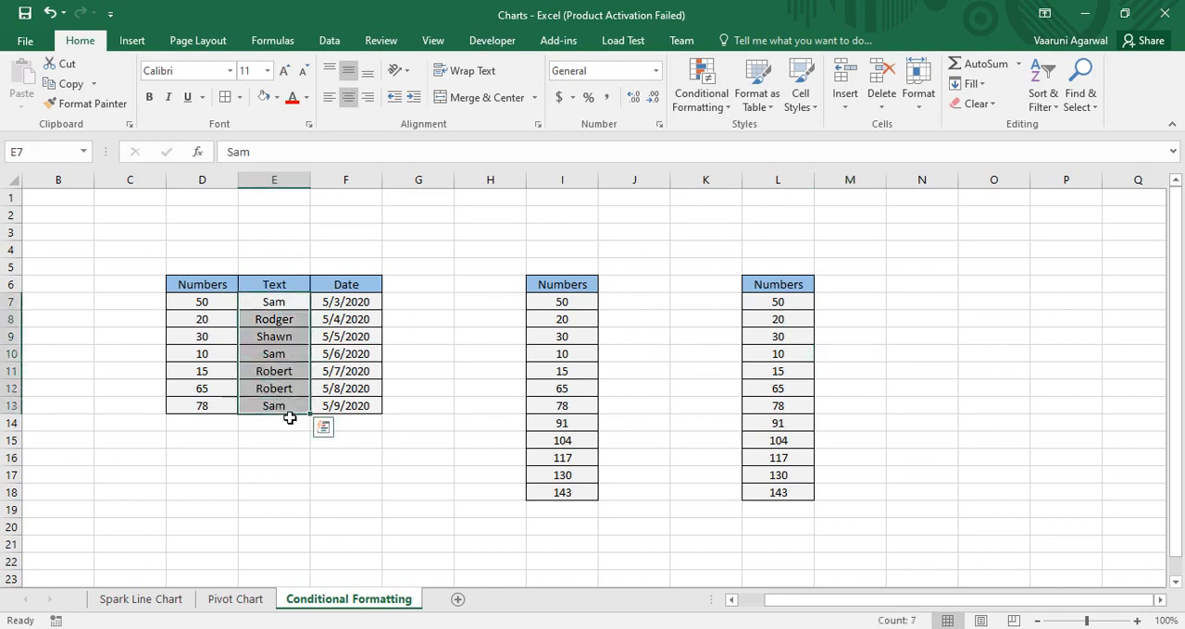
{"action": "left_click", "coordinate": [719, 109]}
{"action": "mouse_move", "coordinate": [720, 136]}
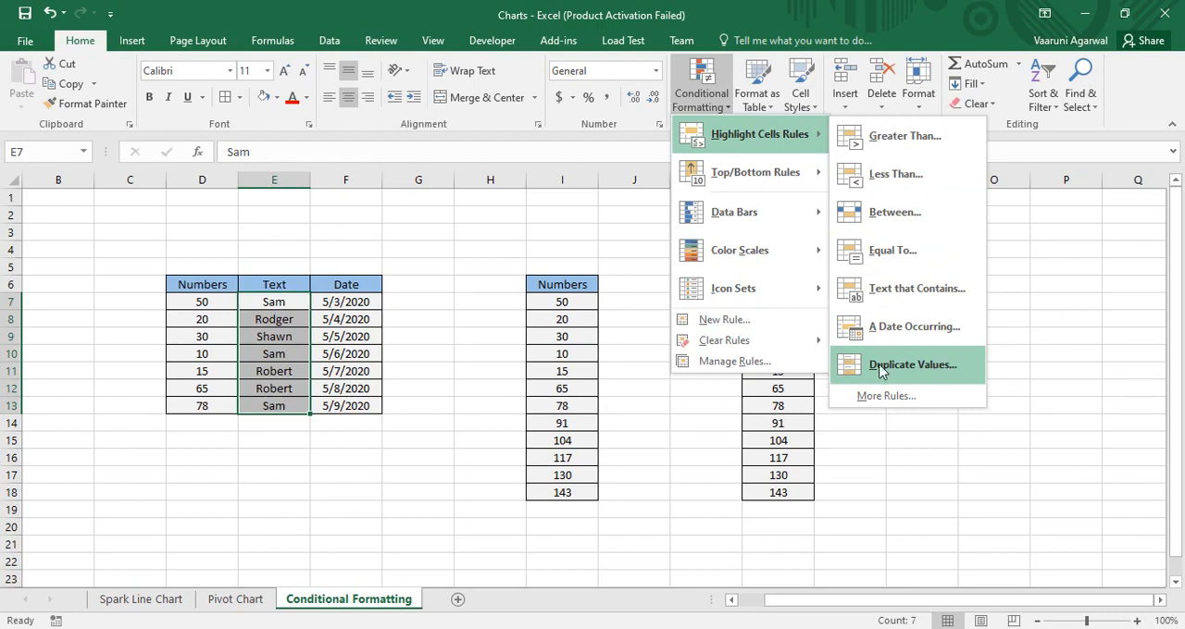
{"action": "left_click", "coordinate": [910, 368]}
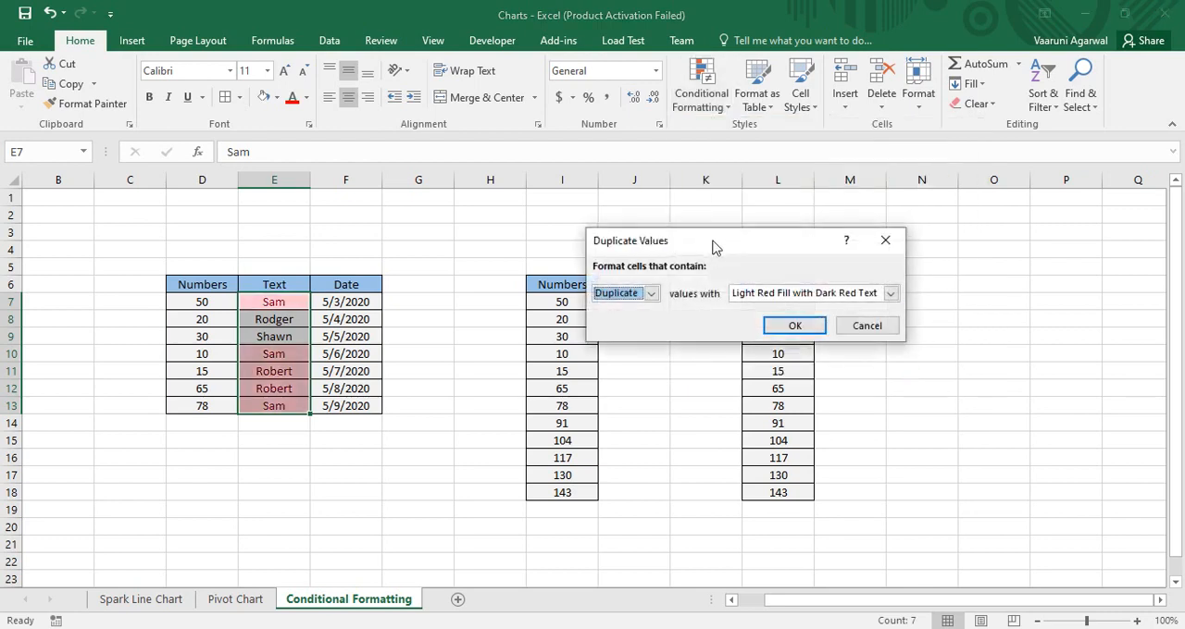
{"action": "left_click_drag", "start_coordinate": [714, 247], "coordinate": [823, 216]}
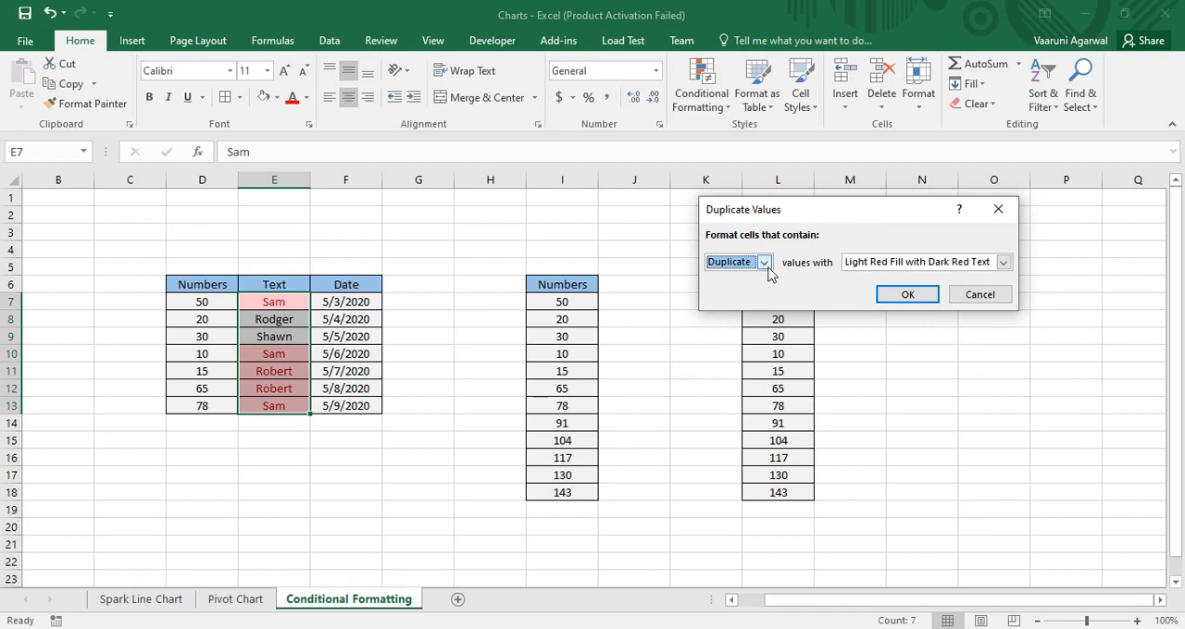
{"action": "left_click", "coordinate": [1003, 262]}
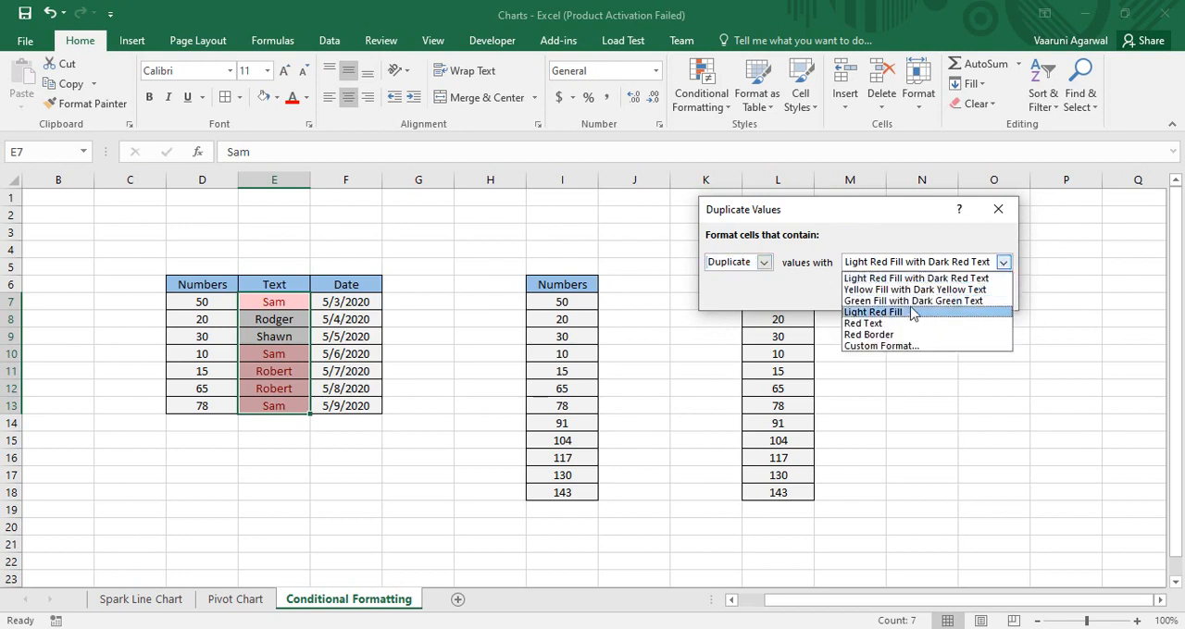
{"action": "left_click", "coordinate": [895, 300]}
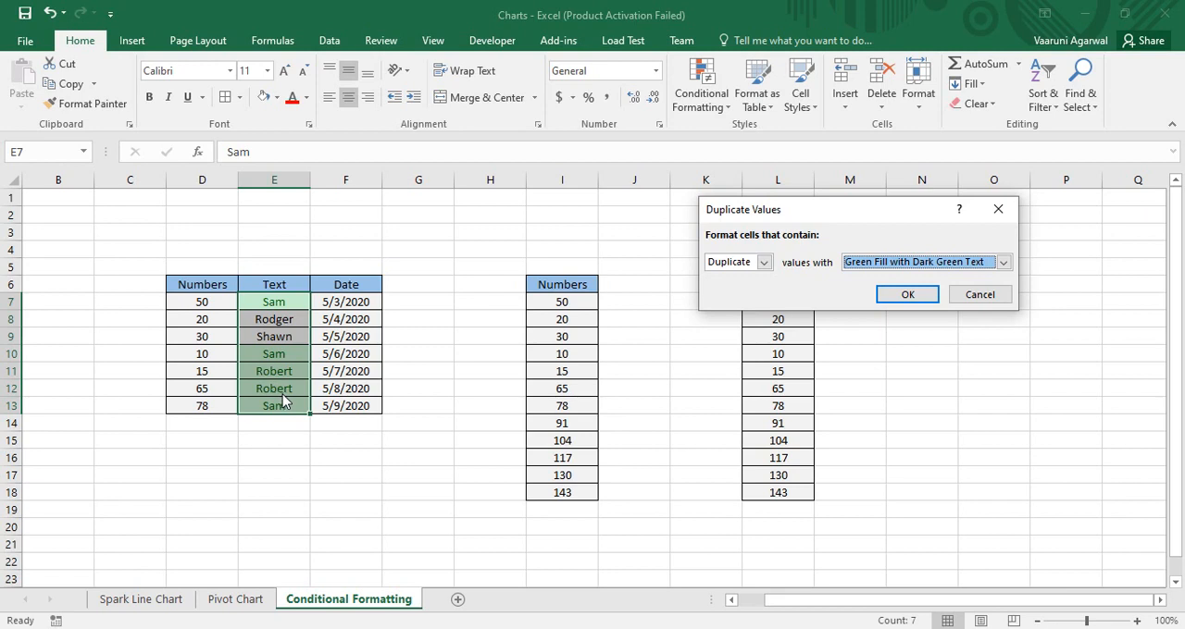
Switch the Duplicate Values rule to Unique values with Red Text and apply it to E7:E13
{"action": "left_click", "coordinate": [764, 264]}
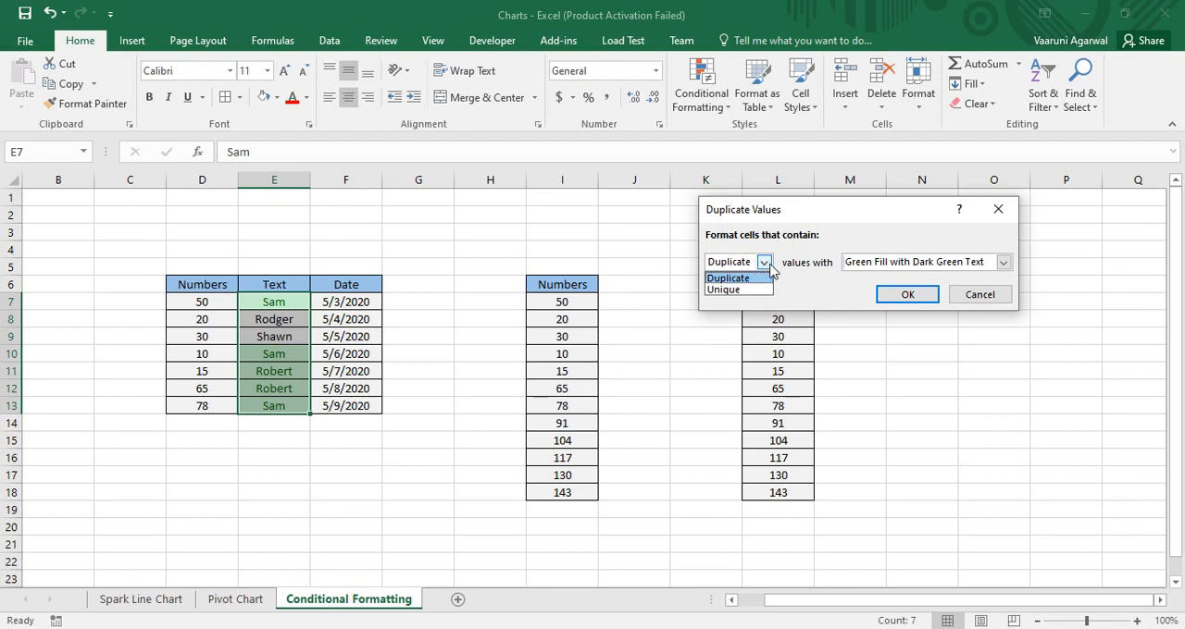
{"action": "left_click", "coordinate": [730, 290]}
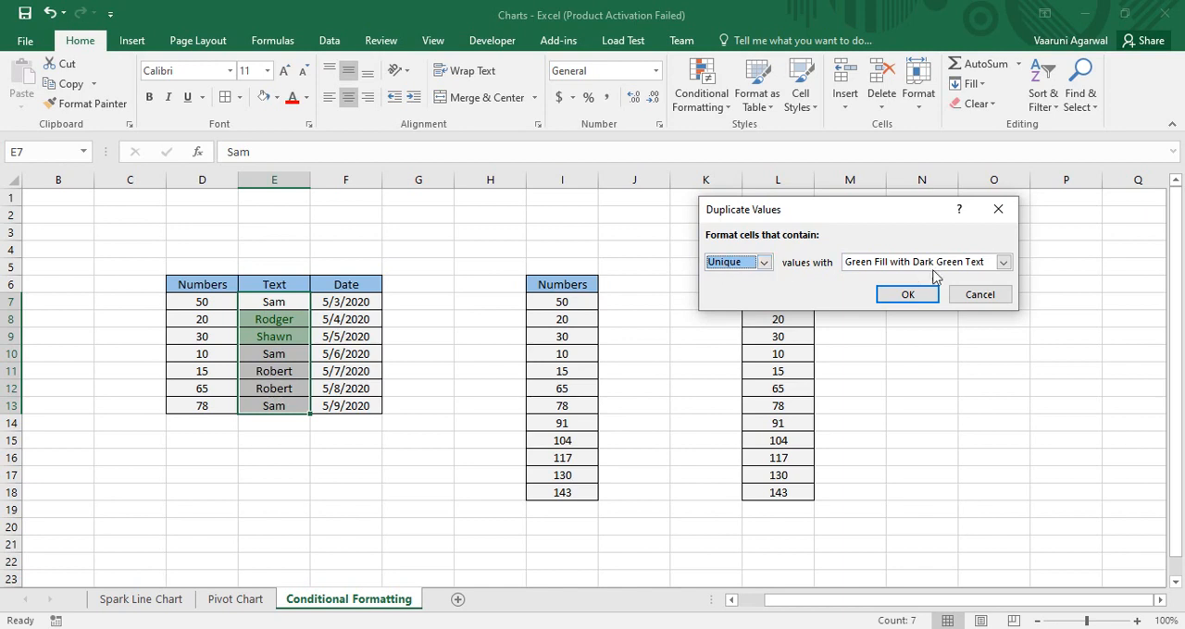
{"action": "left_click", "coordinate": [1003, 262]}
{"action": "left_click", "coordinate": [870, 324]}
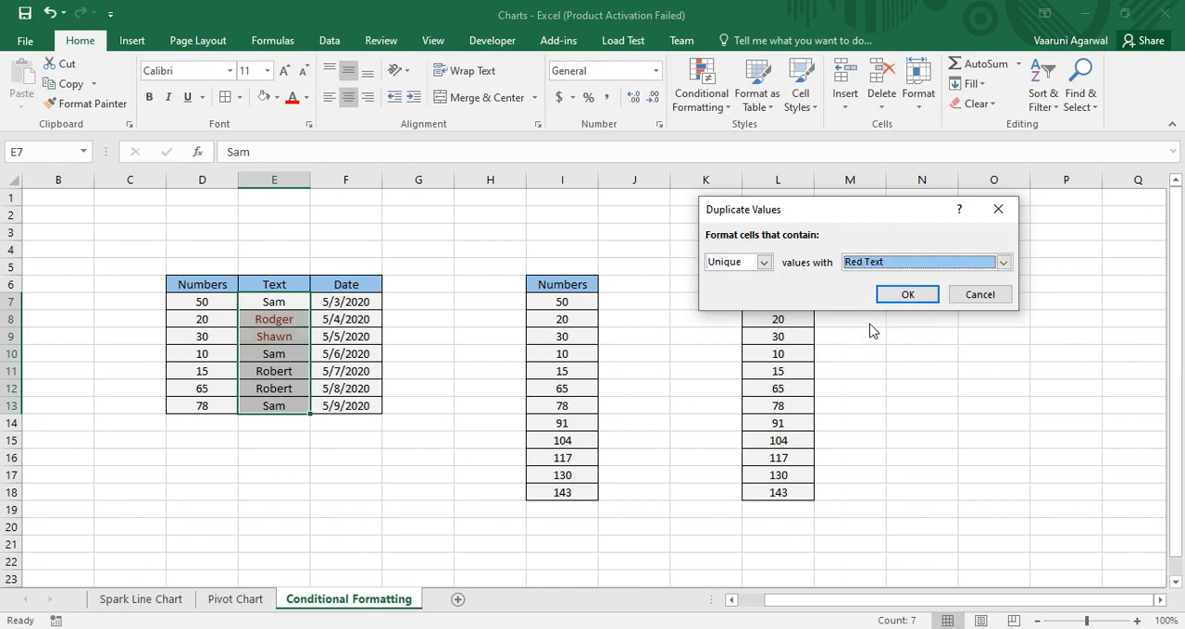
{"action": "left_click", "coordinate": [909, 295]}
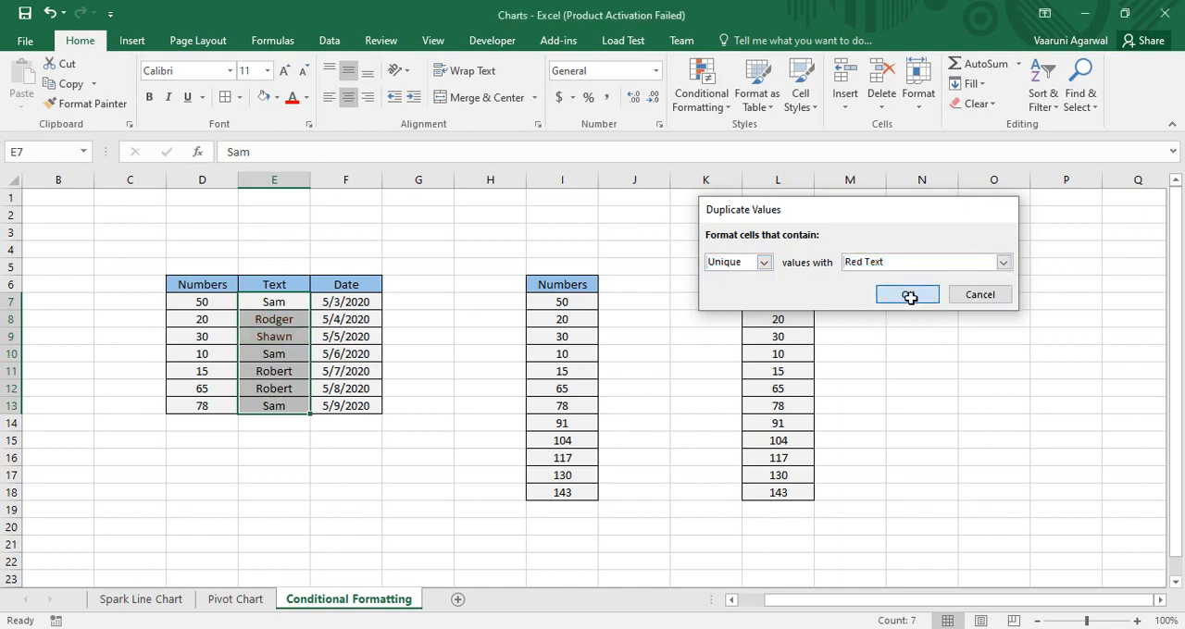
{"action": "left_click", "coordinate": [487, 268]}
Add a second Duplicate Values rule on E7:E13 that highlights duplicates with Green Fill with Dark Green Text
{"action": "left_click_drag", "start_coordinate": [259, 300], "coordinate": [278, 403]}
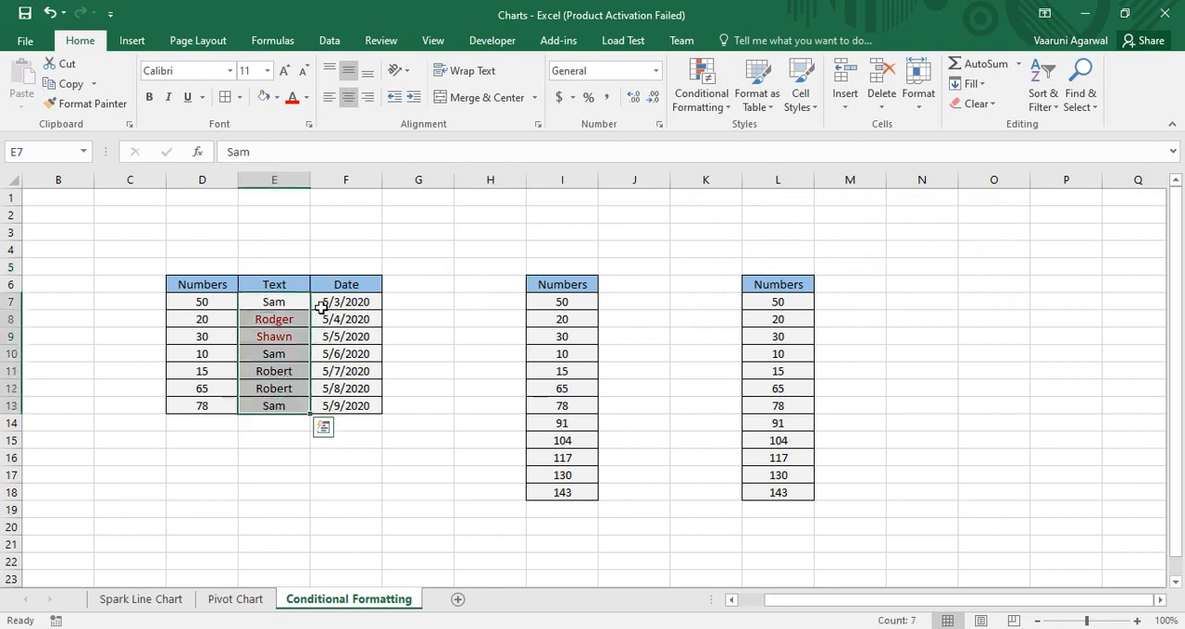
{"action": "left_click", "coordinate": [700, 92]}
{"action": "mouse_move", "coordinate": [752, 137]}
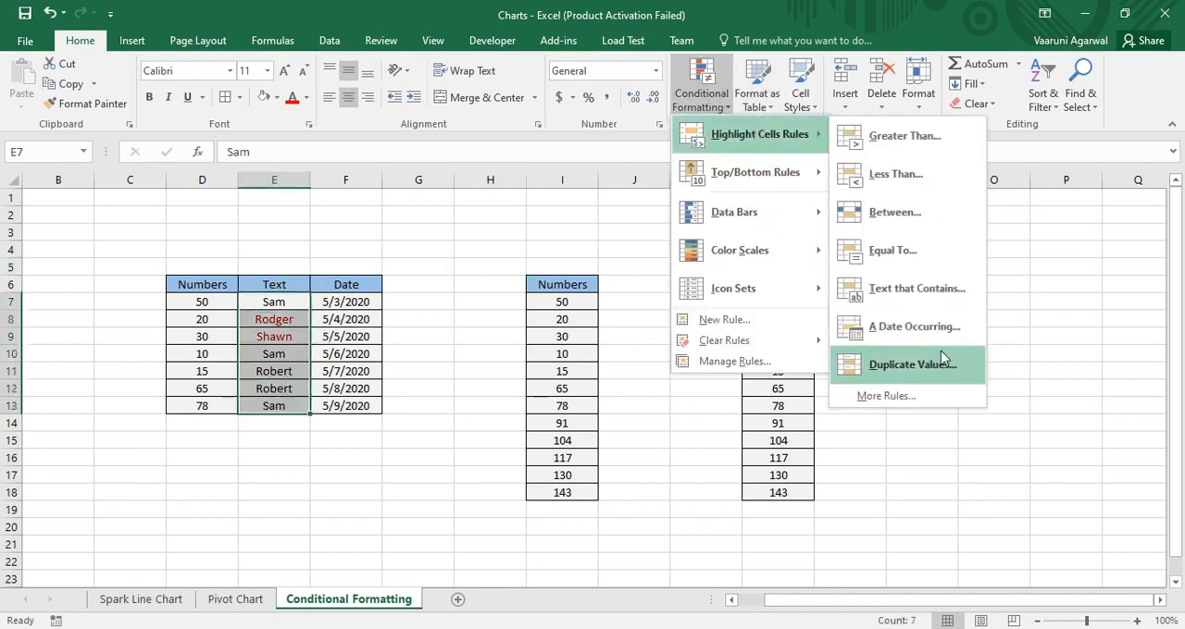
{"action": "left_click", "coordinate": [915, 365]}
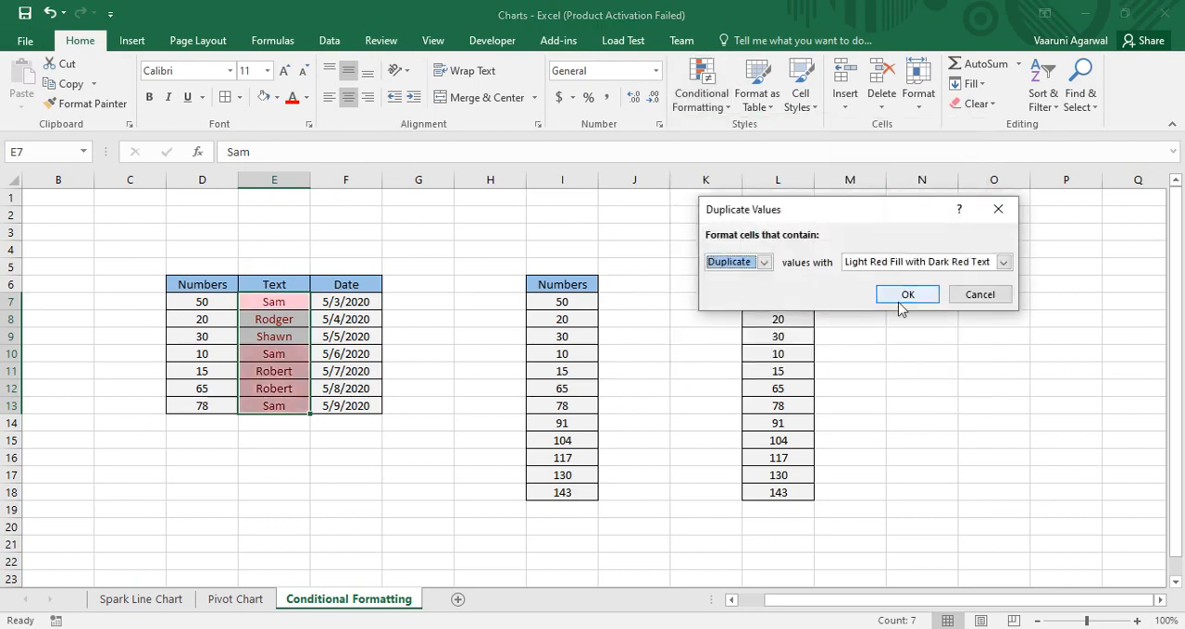
{"action": "left_click", "coordinate": [1003, 262]}
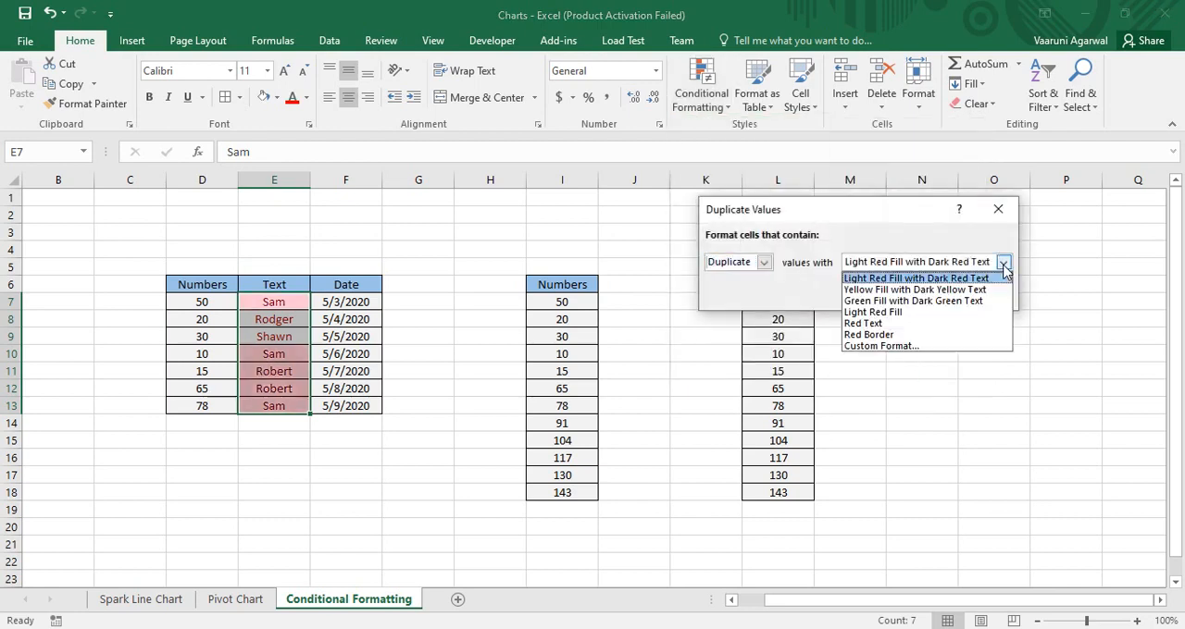
{"action": "left_click", "coordinate": [891, 302]}
{"action": "left_click", "coordinate": [926, 298]}
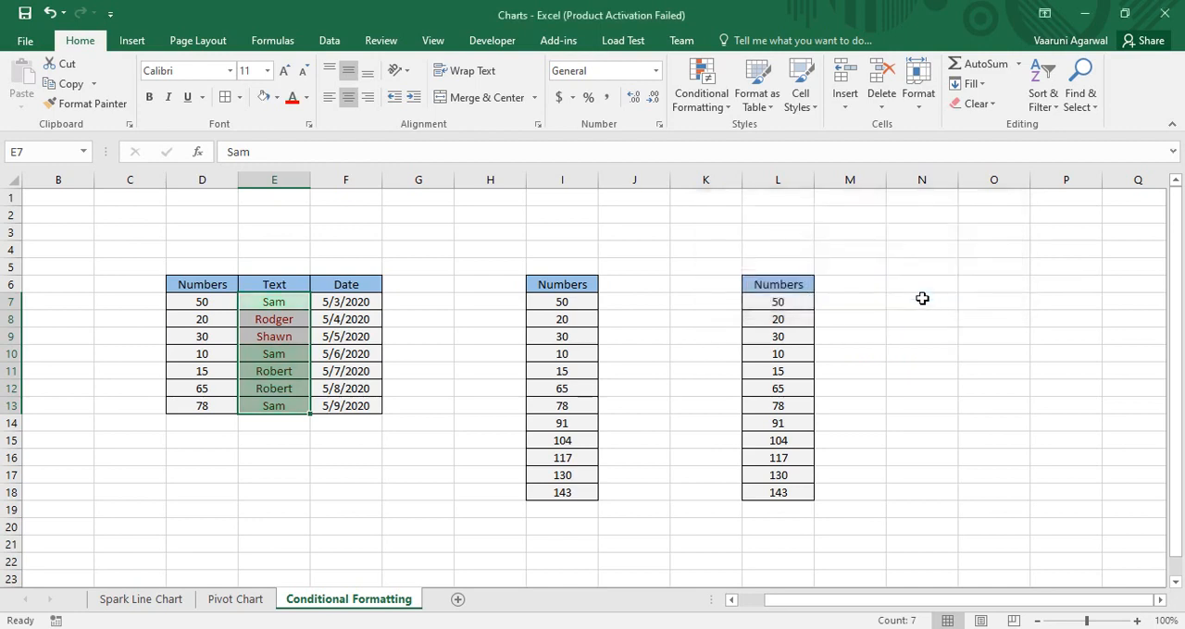
{"action": "left_click", "coordinate": [497, 294]}
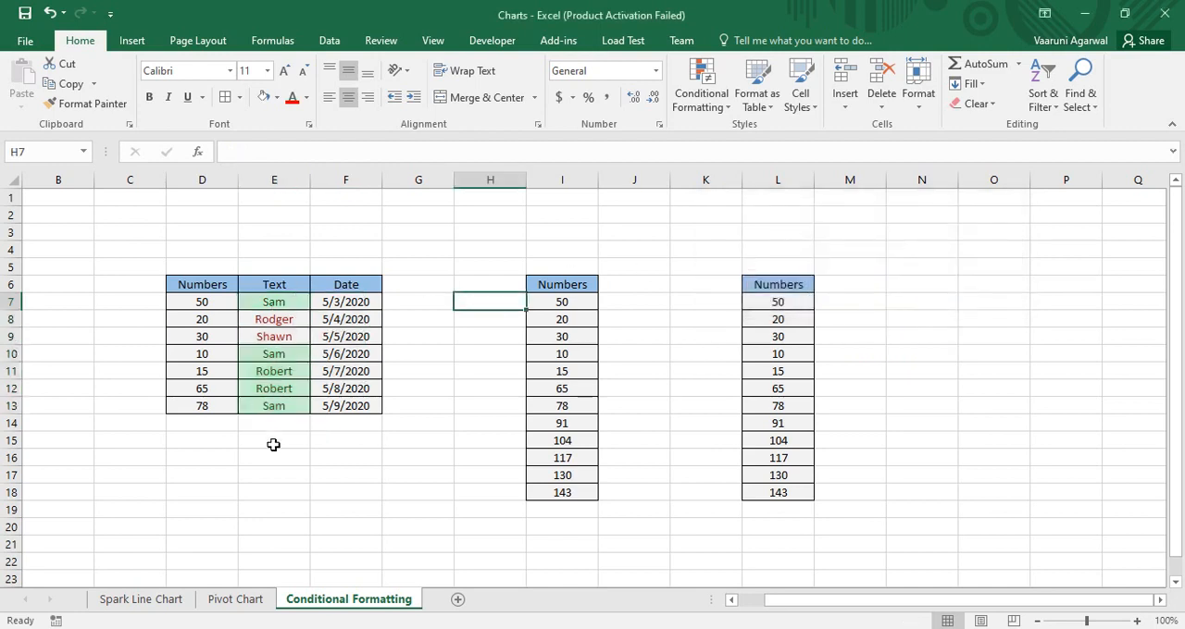
{"action": "left_click", "coordinate": [450, 335]}
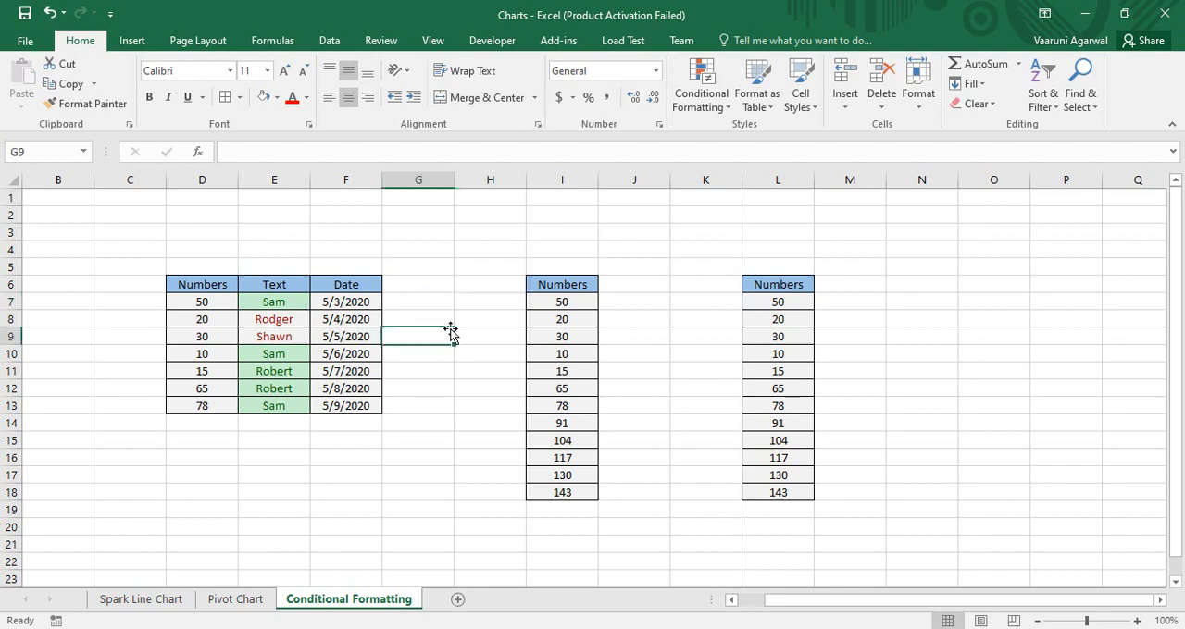